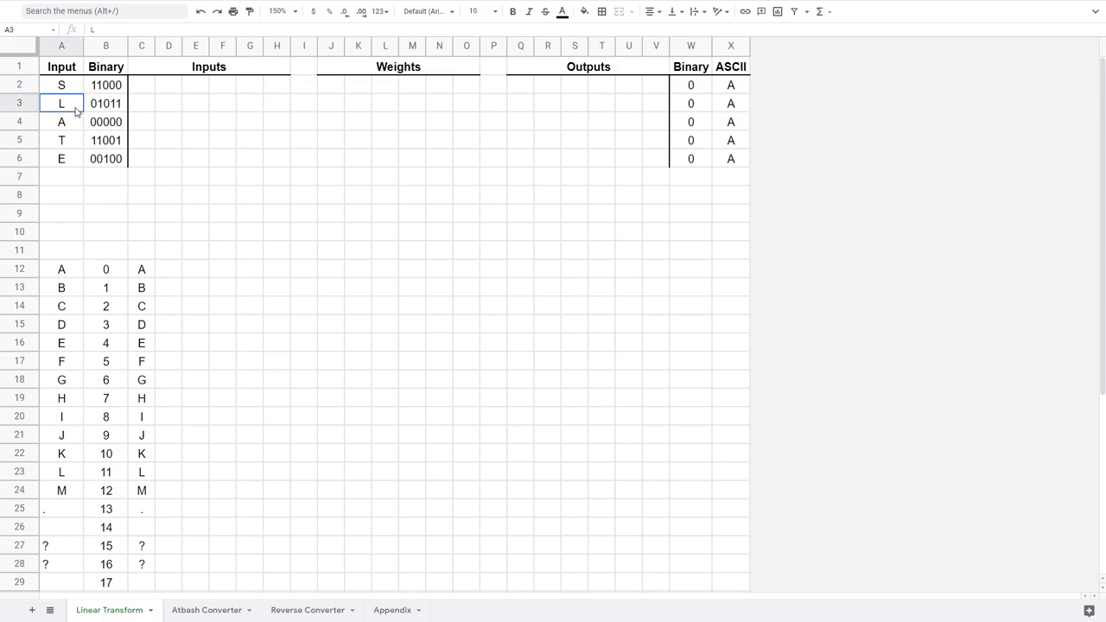
- Examine the input letters, the binary conversion formula in B2 and the letter-to-number lookup table in rows 12 to 43
click(78, 140)
click(76, 159)
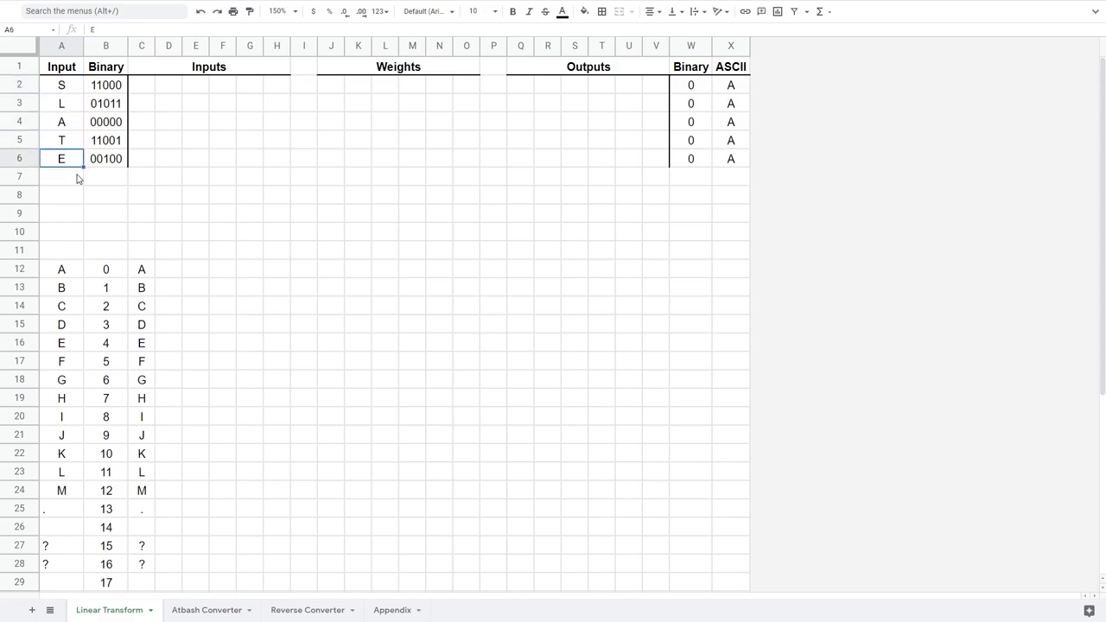
click(123, 90)
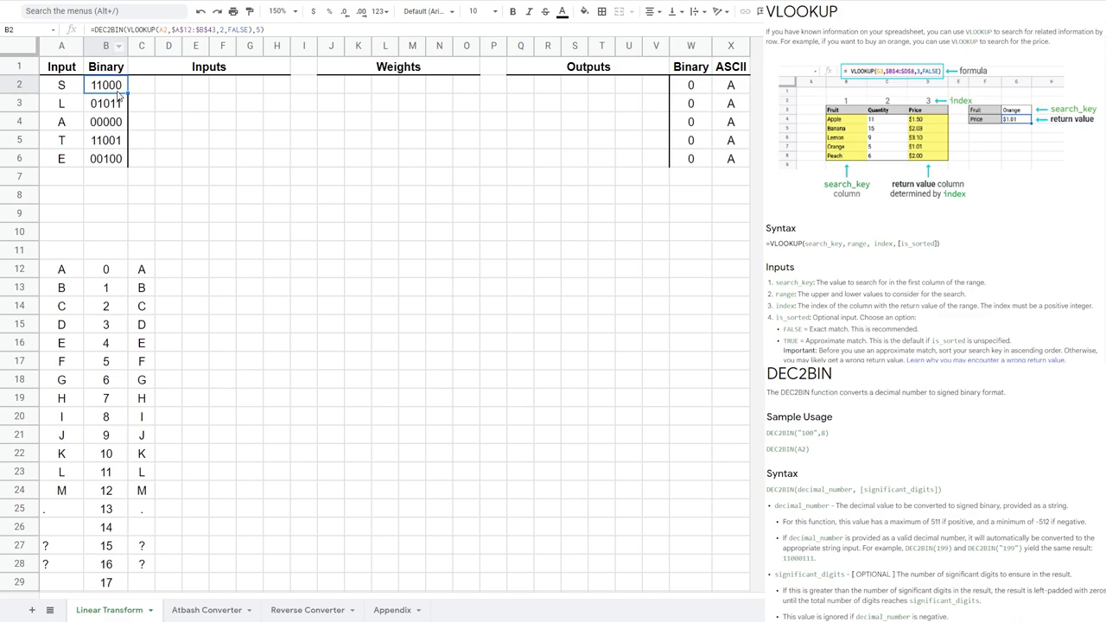
click(85, 308)
click(97, 308)
click(69, 346)
click(113, 350)
scroll(113, 354, down, 3)
scroll(113, 354, down, 2)
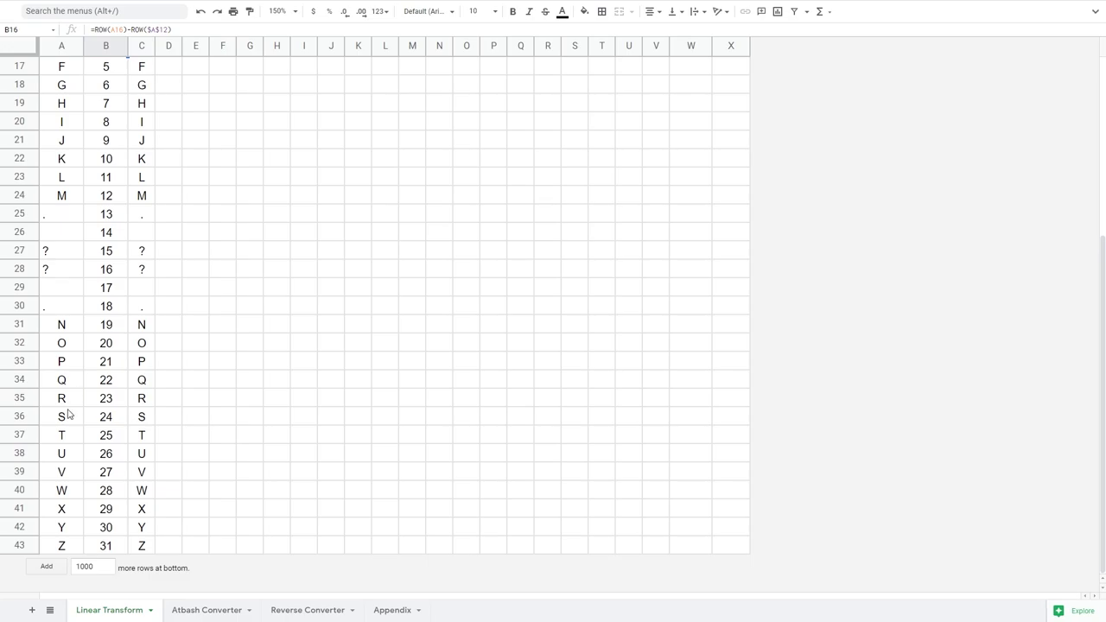
click(80, 545)
click(119, 548)
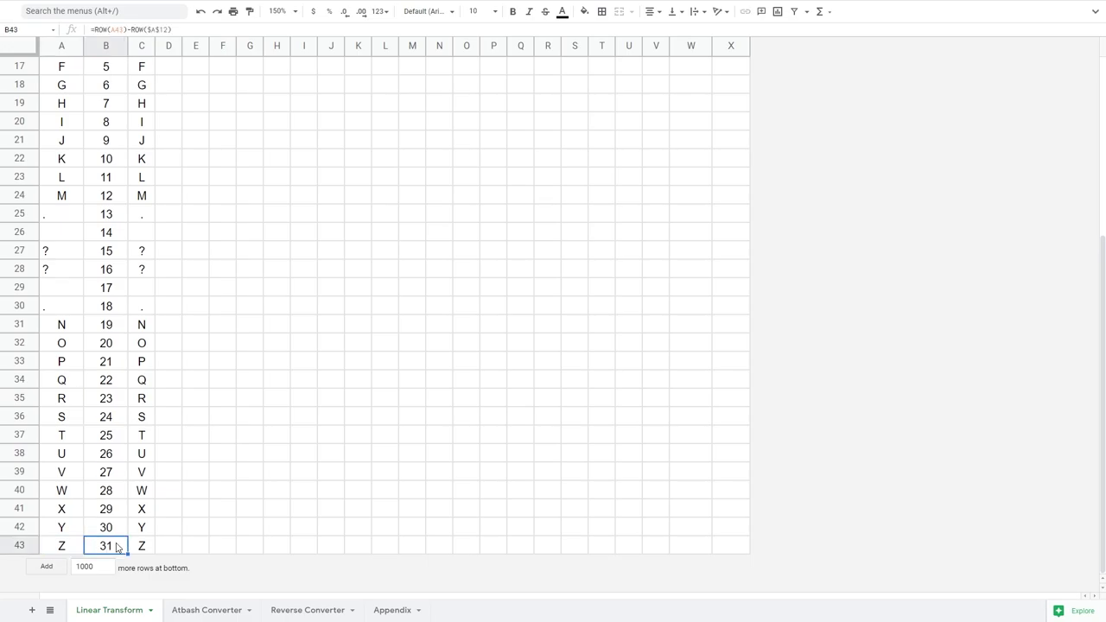
click(74, 497)
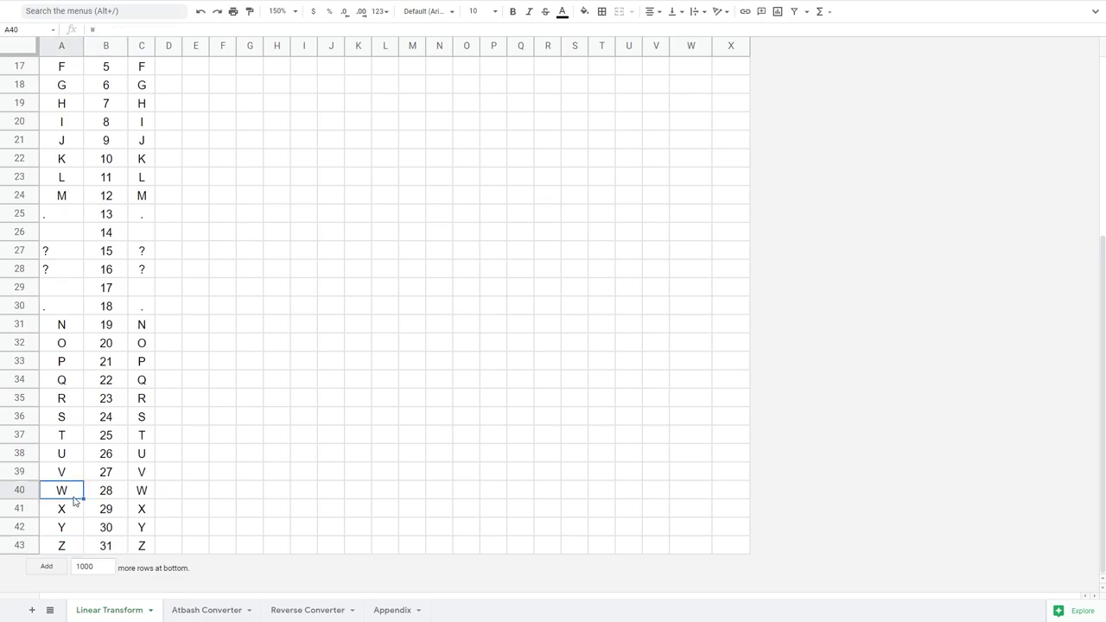
- Enter the formula =IF(MID($B2,COLUMN(D2)-COLUMN($C2),1) = "1", 1, 0) in cell D2 to extract the first binary digit
scroll(73, 500, up, 5)
click(169, 87)
text(=)
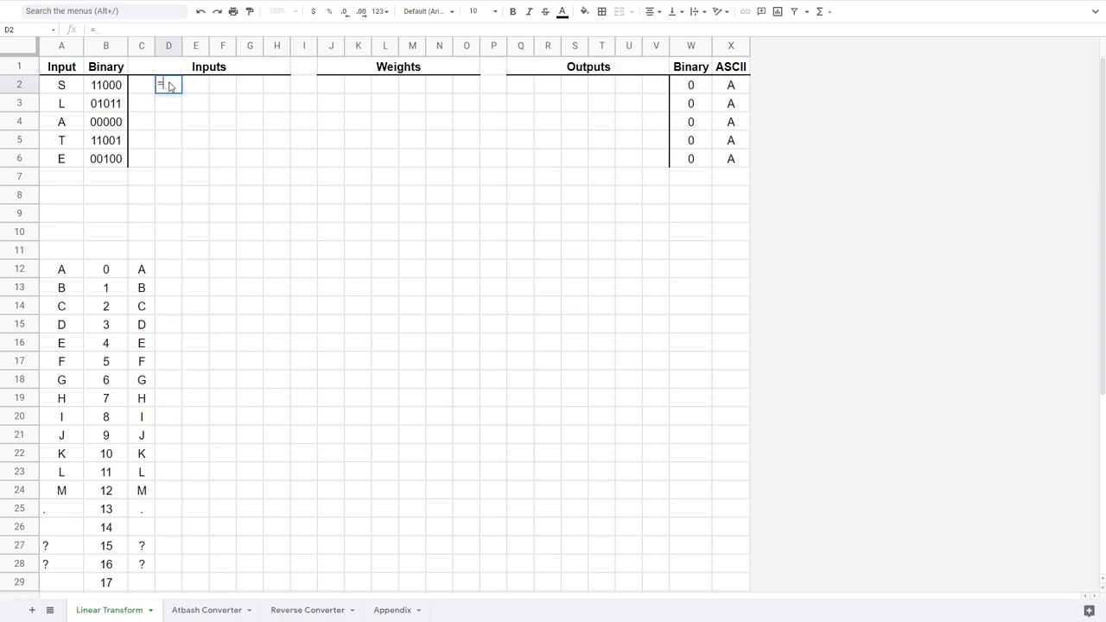
text(IF(MID()
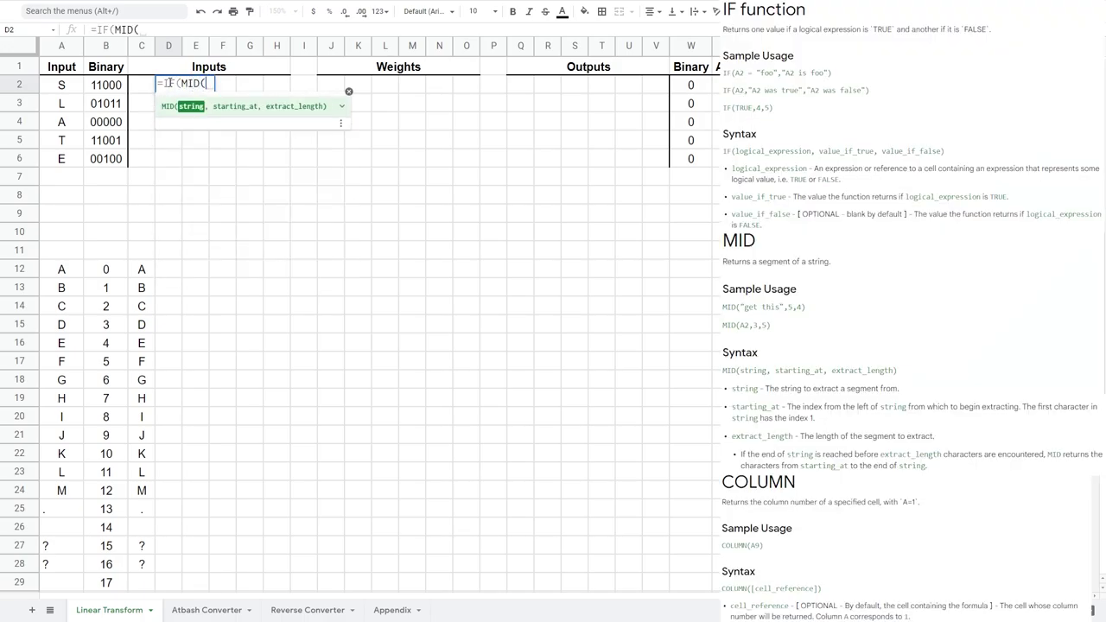
text($B2,)
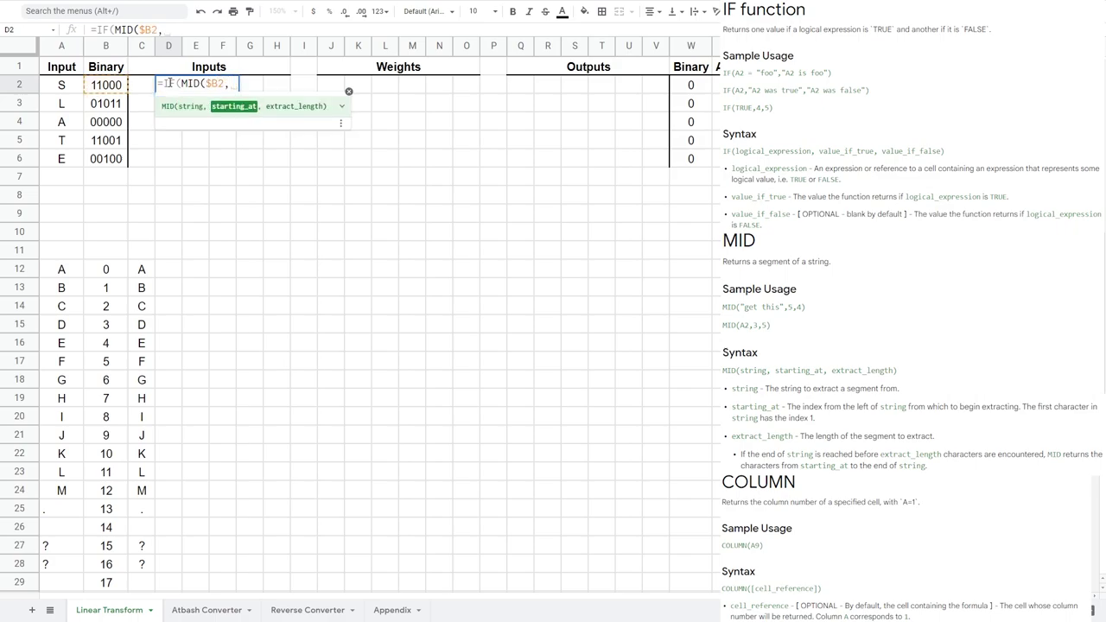
text(COLUMN()
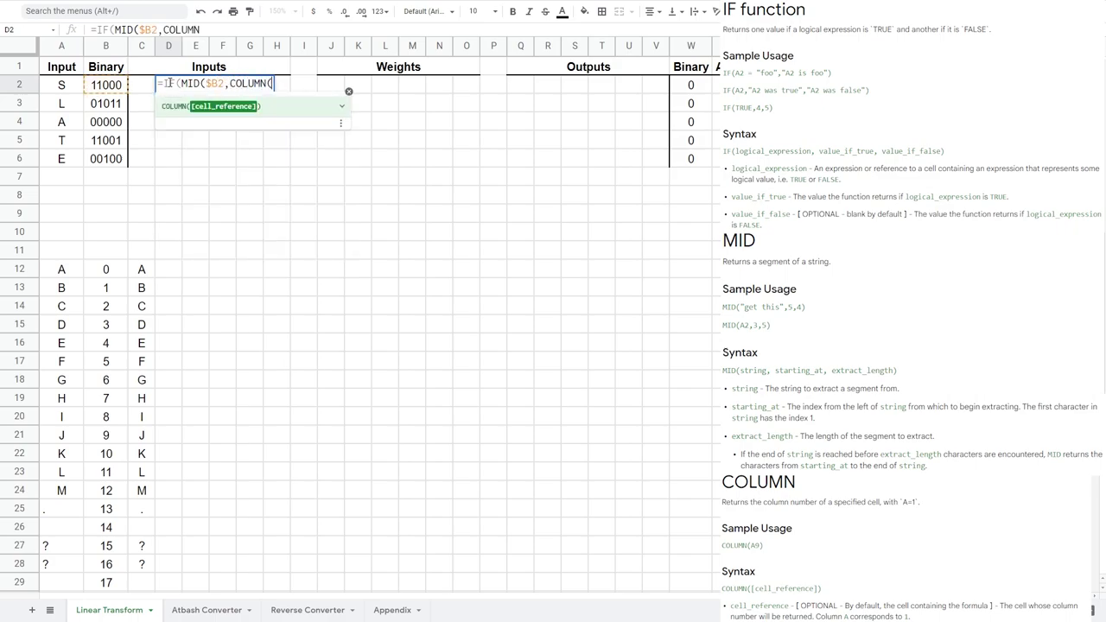
text(D2)-C)
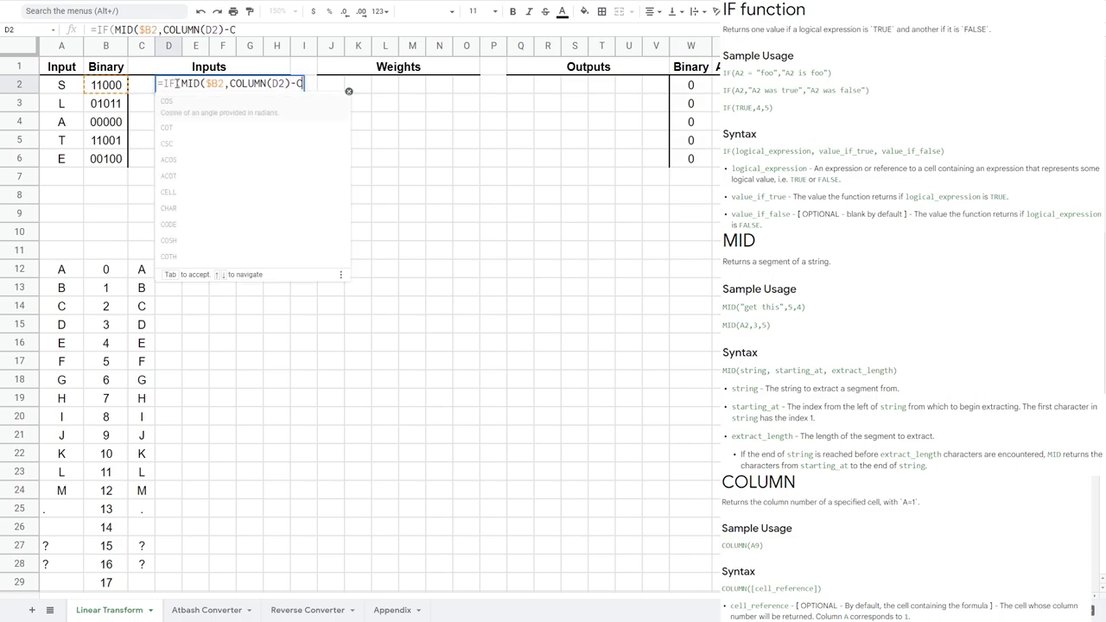
text(OLUMN()
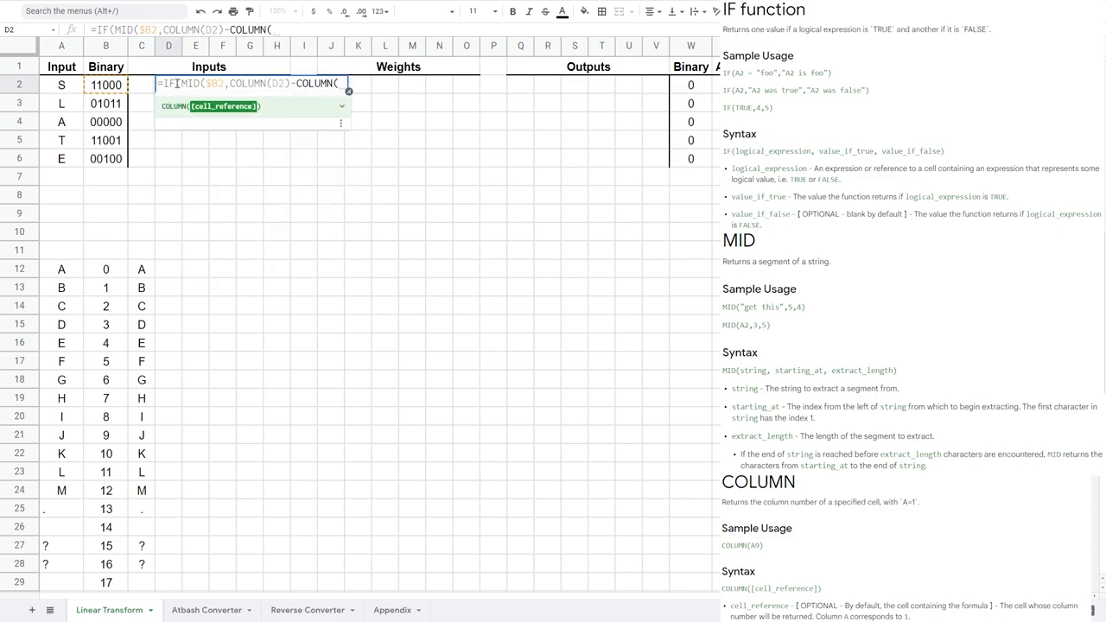
text($C2)
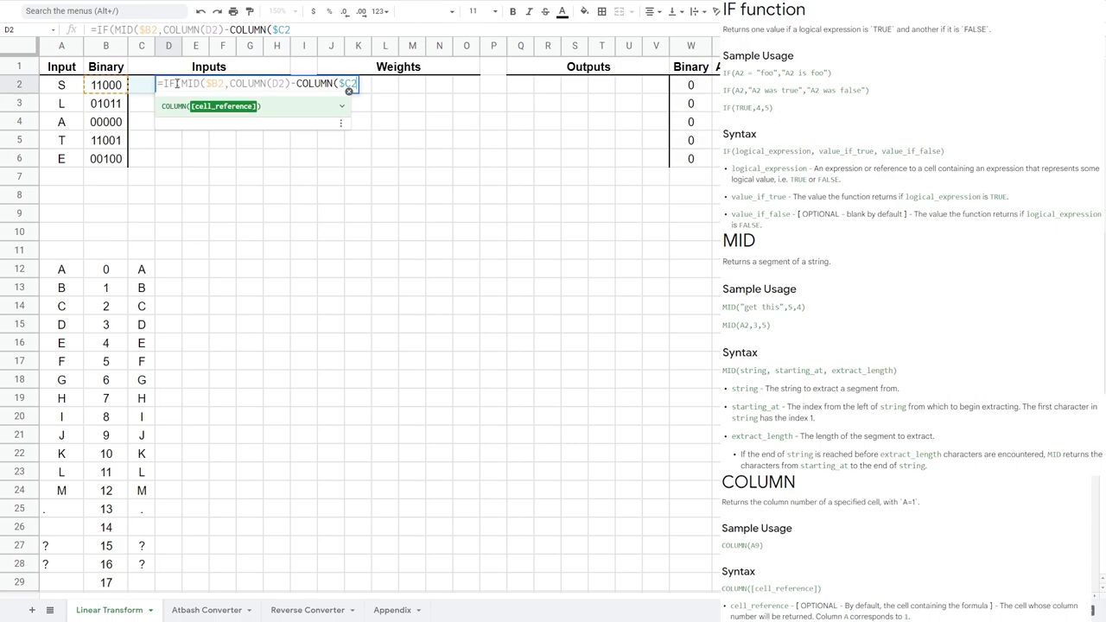
text(),1) = "1", 1, 0))
key(Return)
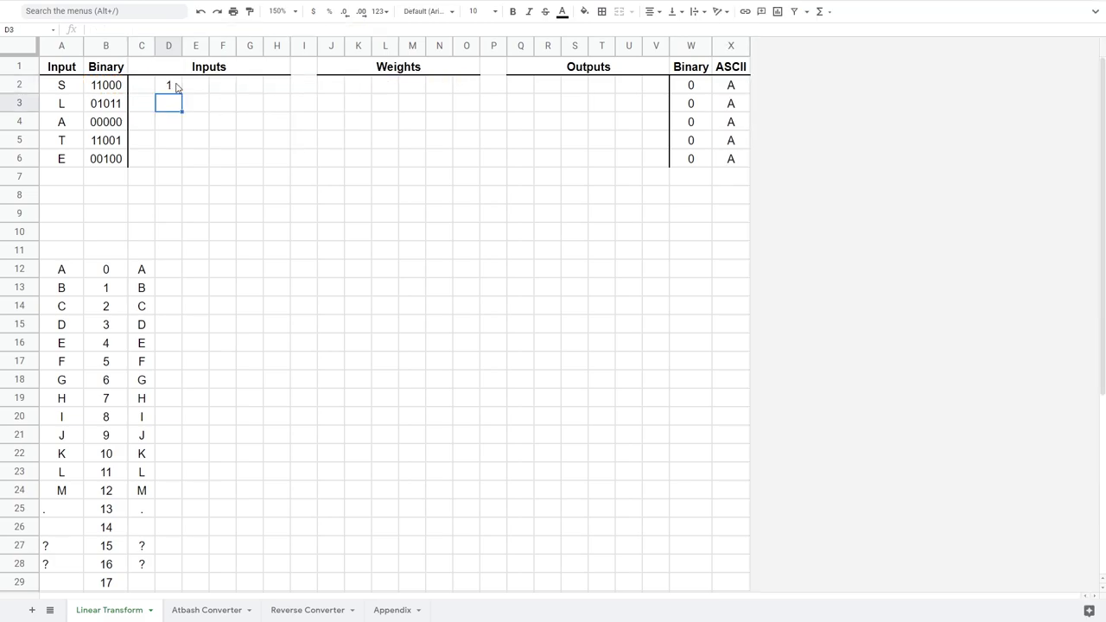
- Fill the digit-extraction formula from D2 across and down the Inputs range D2:H6
click(176, 87)
drag(182, 93, 292, 167)
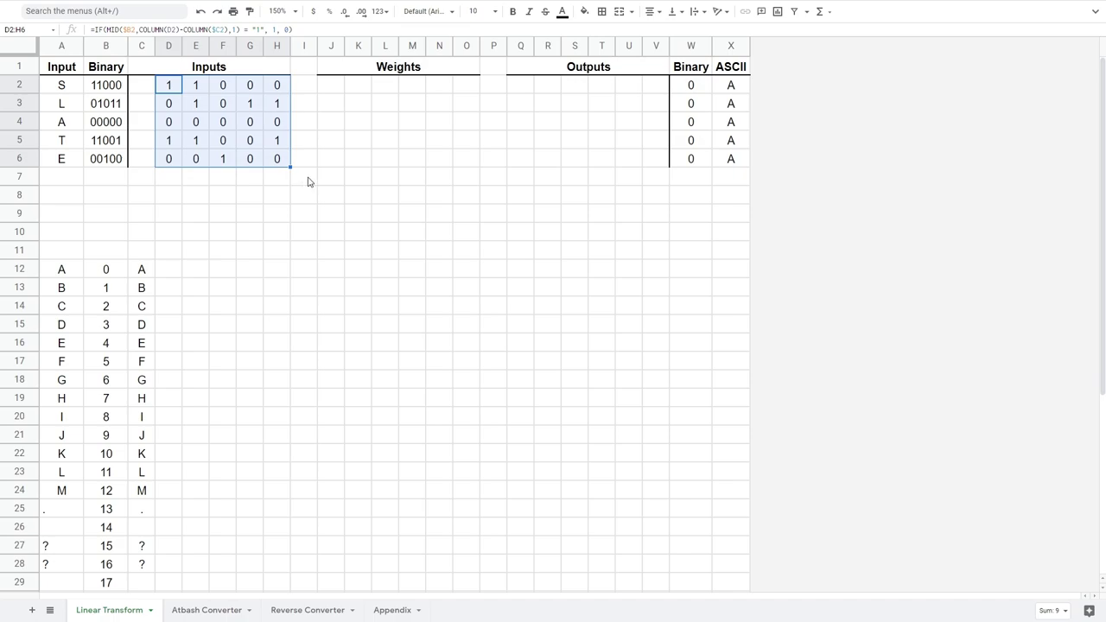
click(309, 180)
- Fill the Weights range K3:O7 with zeros
click(363, 105)
mouse_move(462, 187)
mouse_down()
mouse_move(361, 118)
mouse_move(360, 106)
mouse_move(475, 113)
mouse_move(469, 178)
mouse_up()
text(0)
key(Return)
- Set the diagonal cells of the Weights matrix K3:O7 to 1, forming an identity matrix
click(361, 107)
click(469, 180)
text(1)
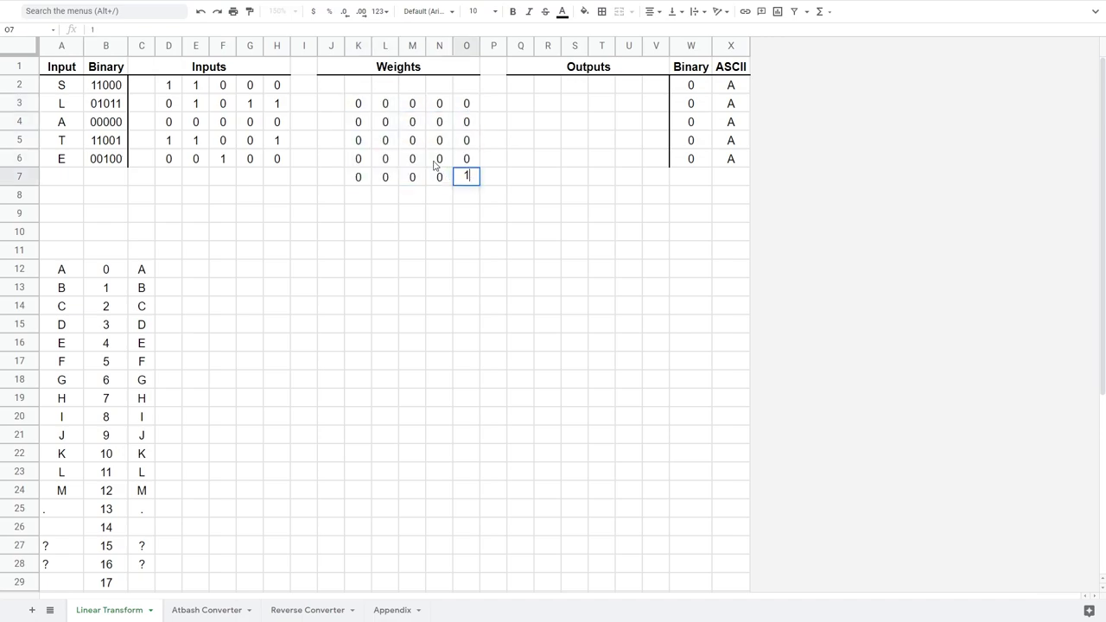
click(439, 158)
text(11)
click(386, 121)
text(1)
click(359, 103)
text(1)
click(337, 91)
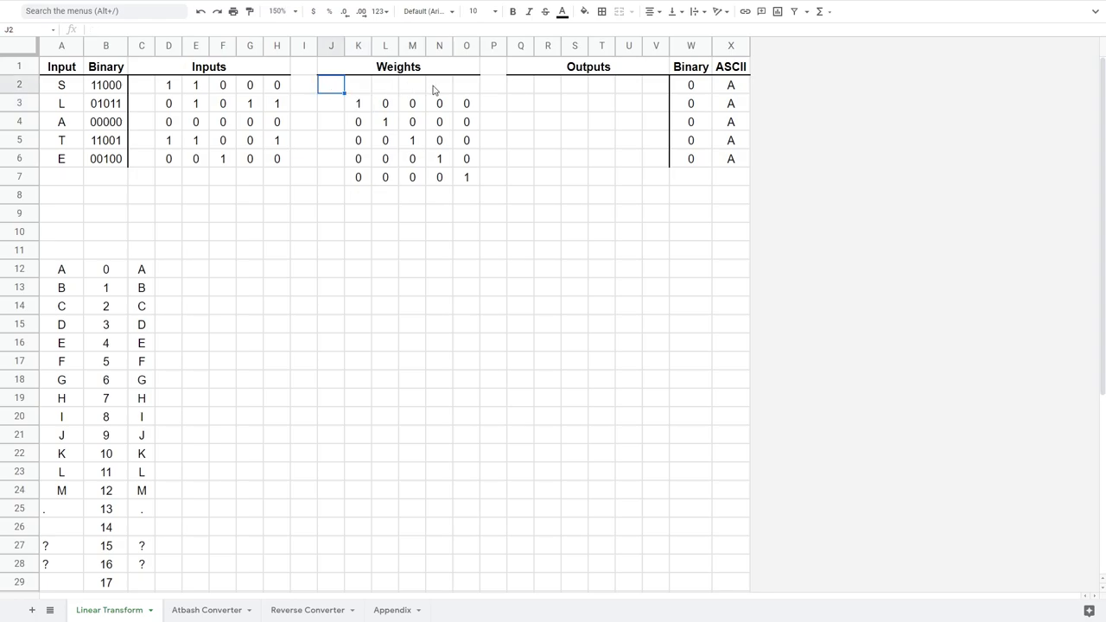
shift+click(459, 91)
click(332, 106)
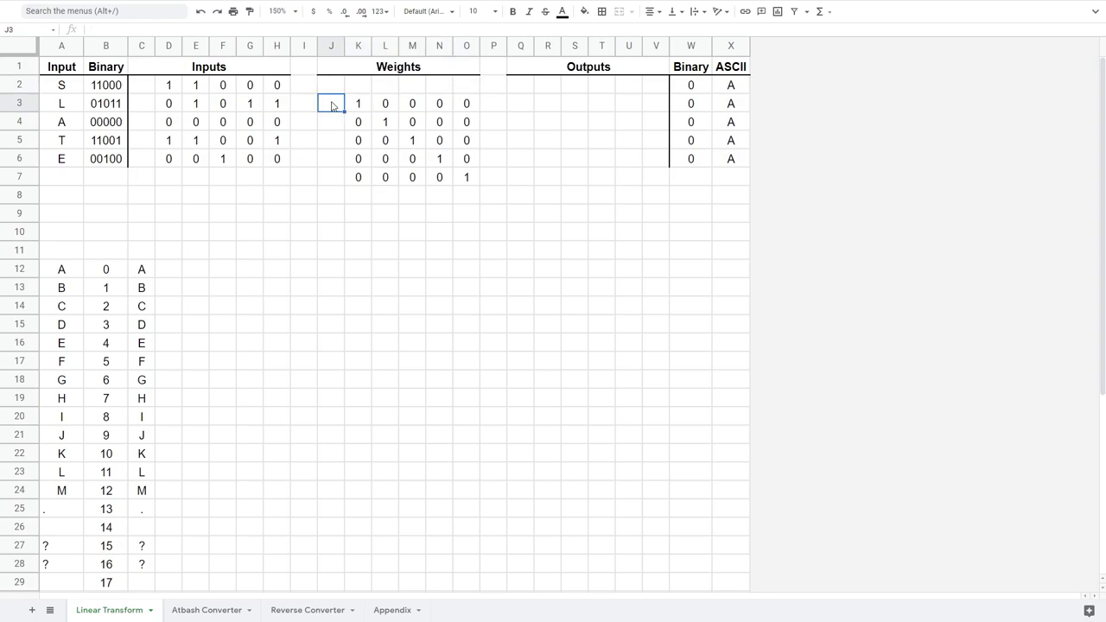
shift+click(334, 179)
- Enter =MMULT(D2:H6,K3:O7) in R2 to multiply the inputs by the weights
click(548, 86)
text(=MMULT()
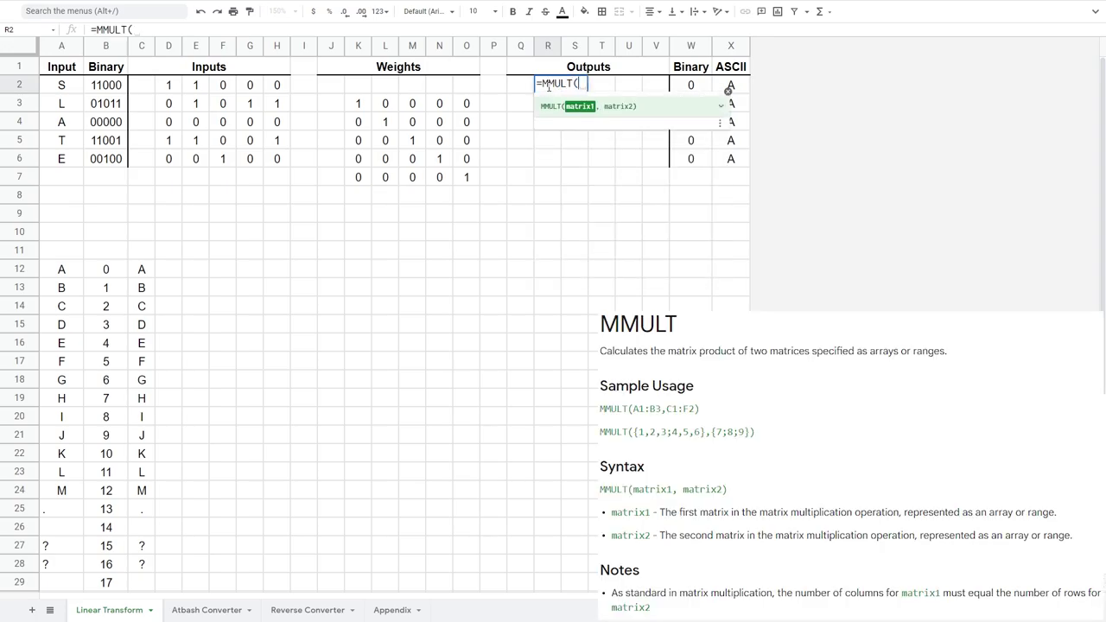
click(176, 87)
shift+click(277, 160)
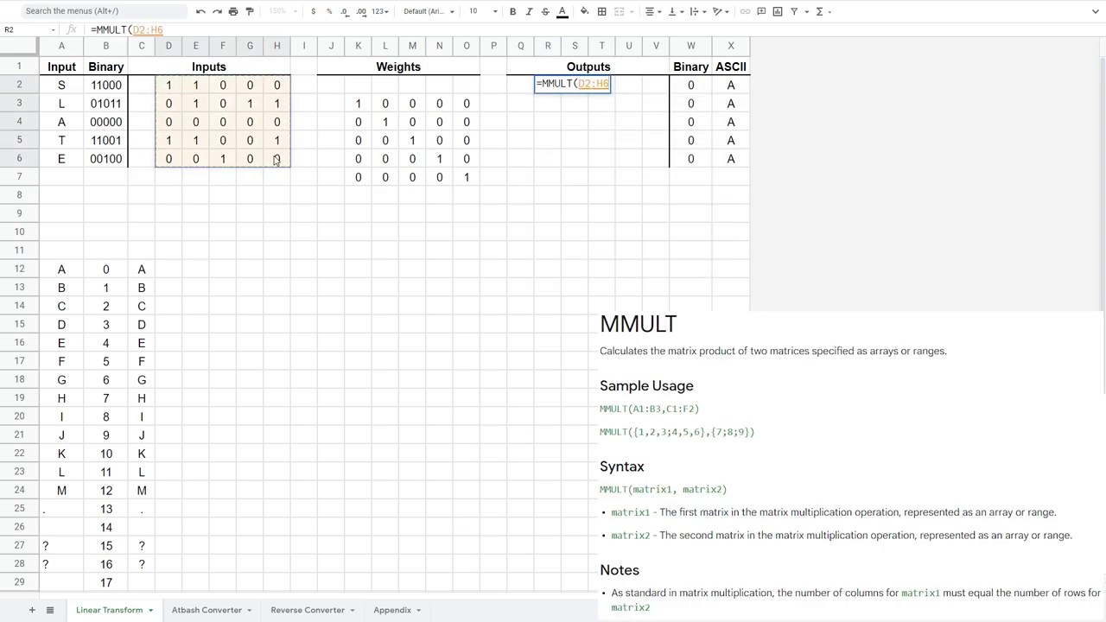
text(,)
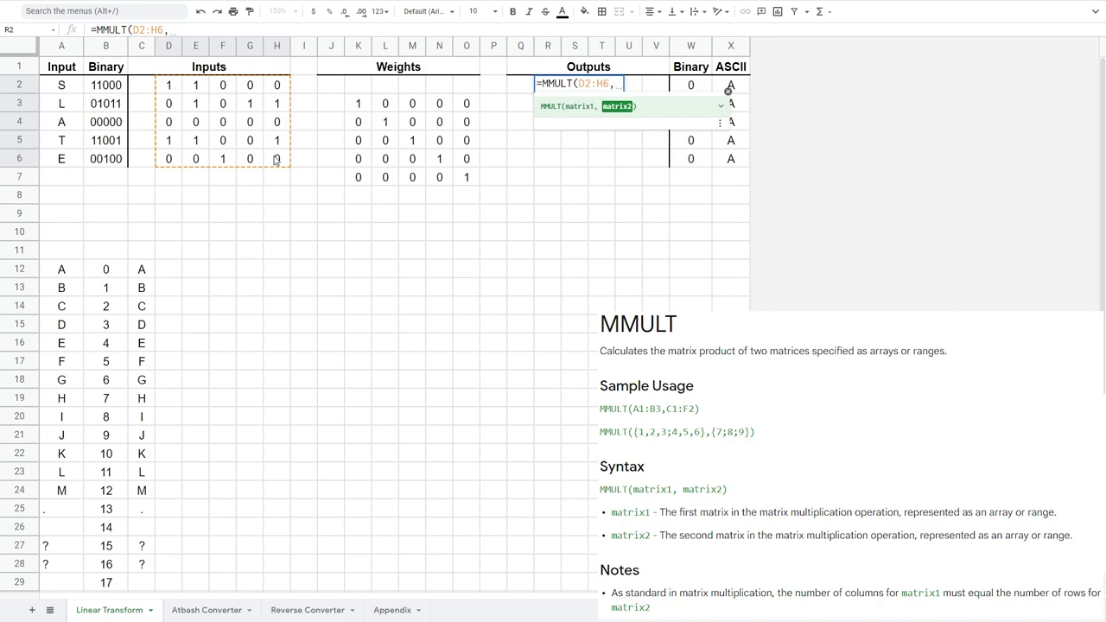
click(361, 106)
shift+click(471, 178)
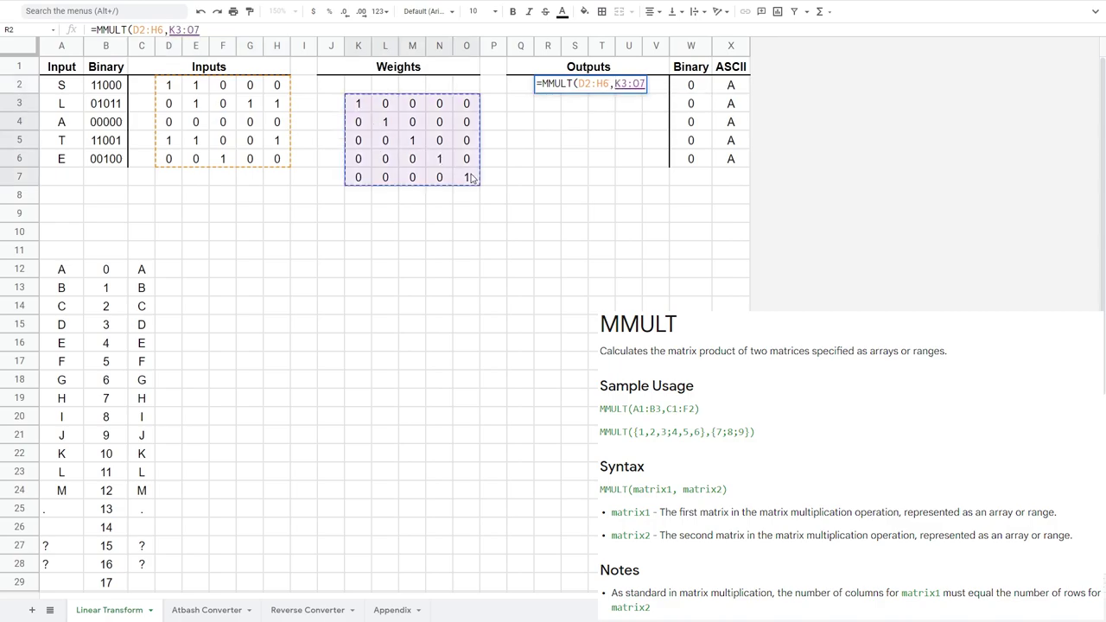
text())
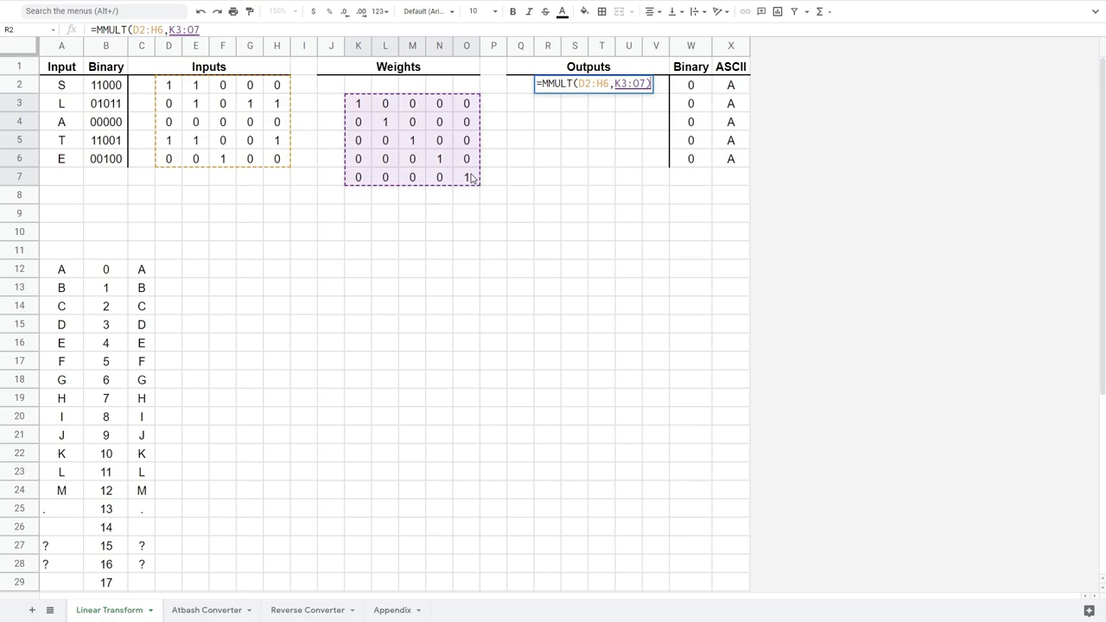
key(Return)
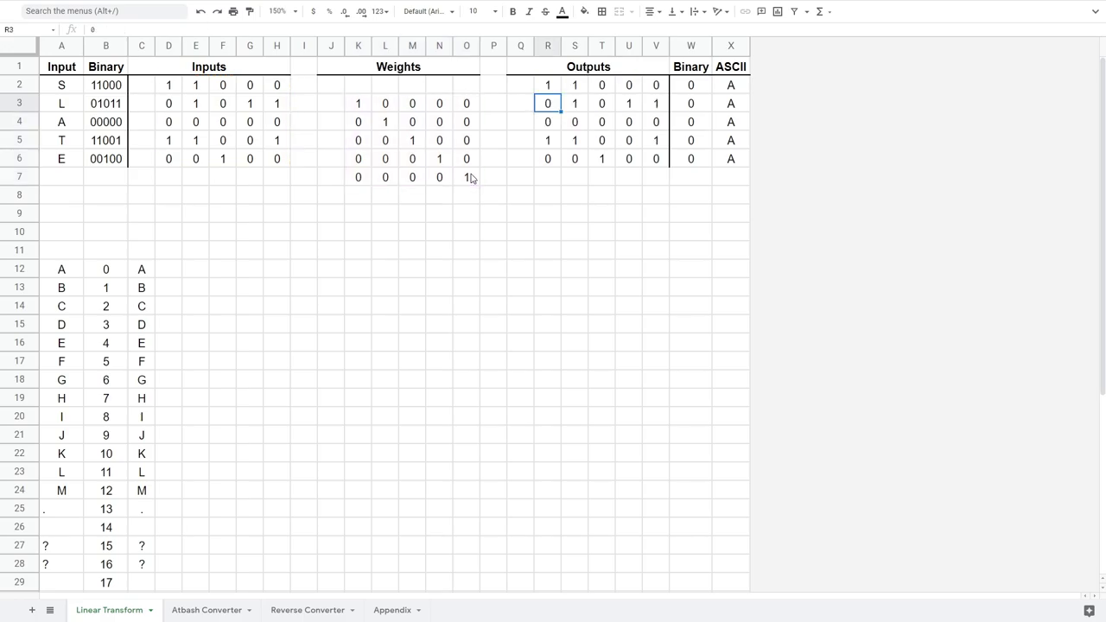
click(572, 232)
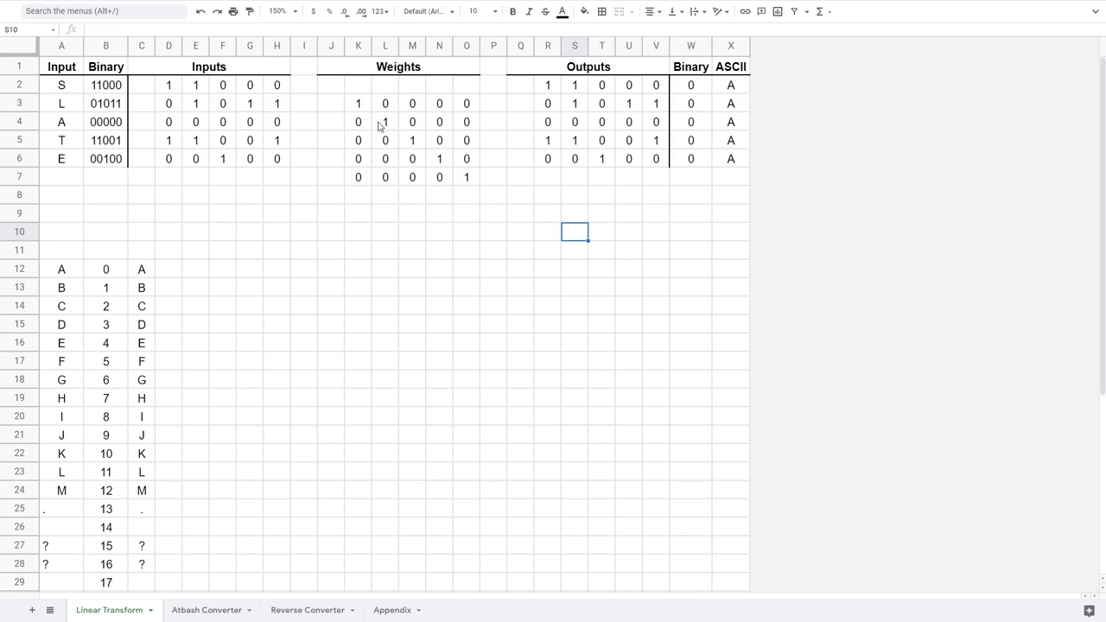
- Change every diagonal cell of the Weights matrix K3:O7 to 2
click(358, 104)
text(2)
click(382, 122)
text(2)
click(410, 139)
text(2)
click(438, 158)
text(2)
click(465, 177)
text(2)
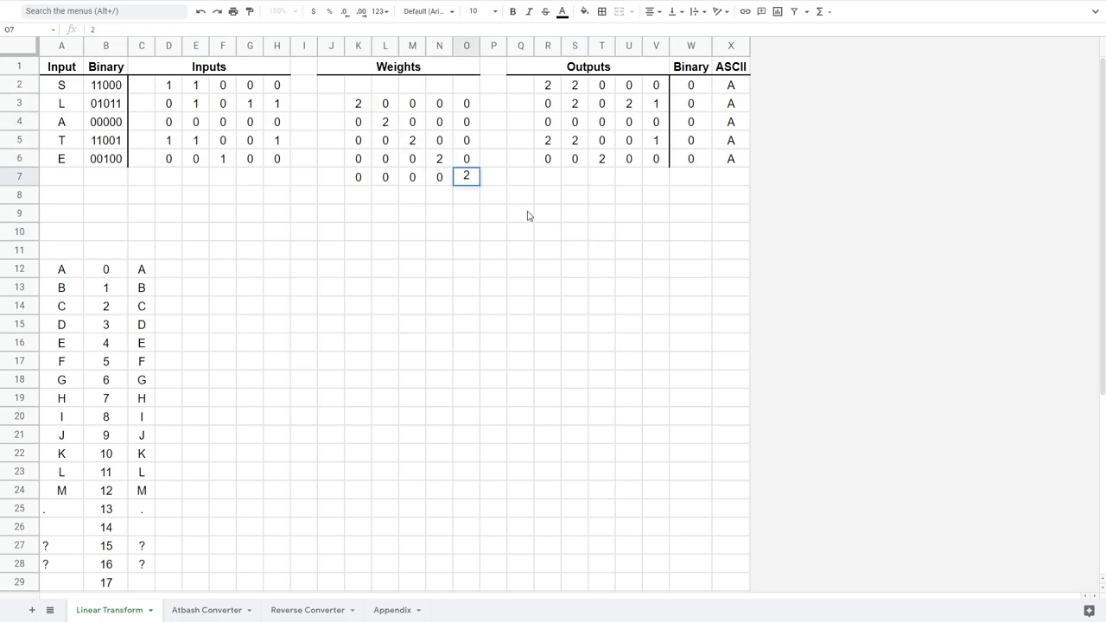
click(516, 215)
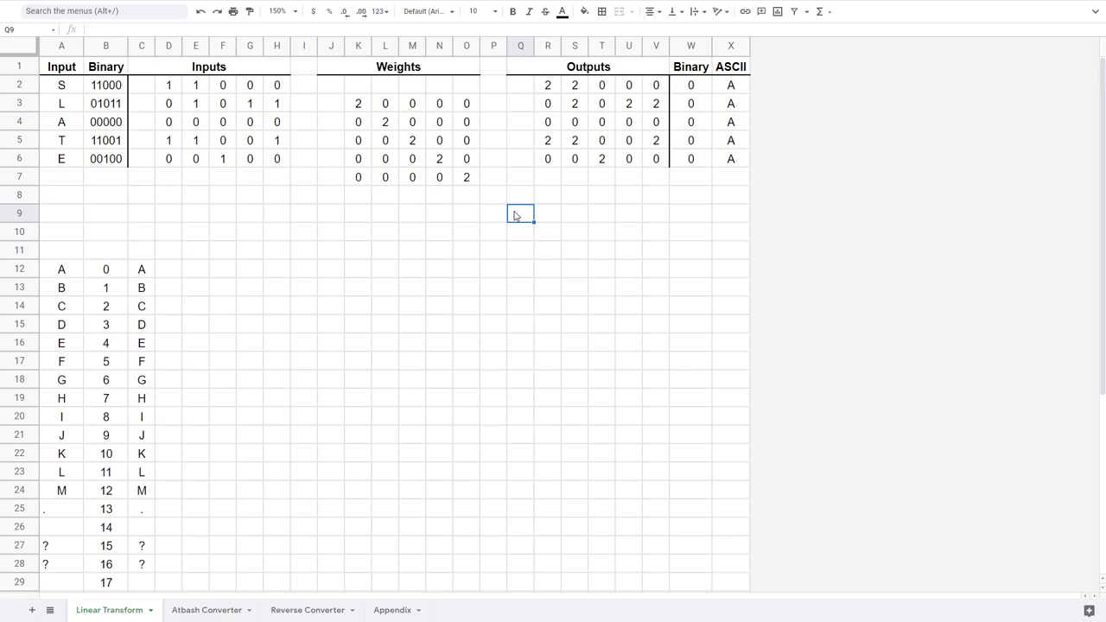
- Enter 1 in each cell of C2:C6 as an extra first column of the Inputs matrix
click(331, 85)
click(142, 87)
text(1)
key(Return)
text(1)
key(Return)
text(1)
key(Return)
text(1)
key(Return)
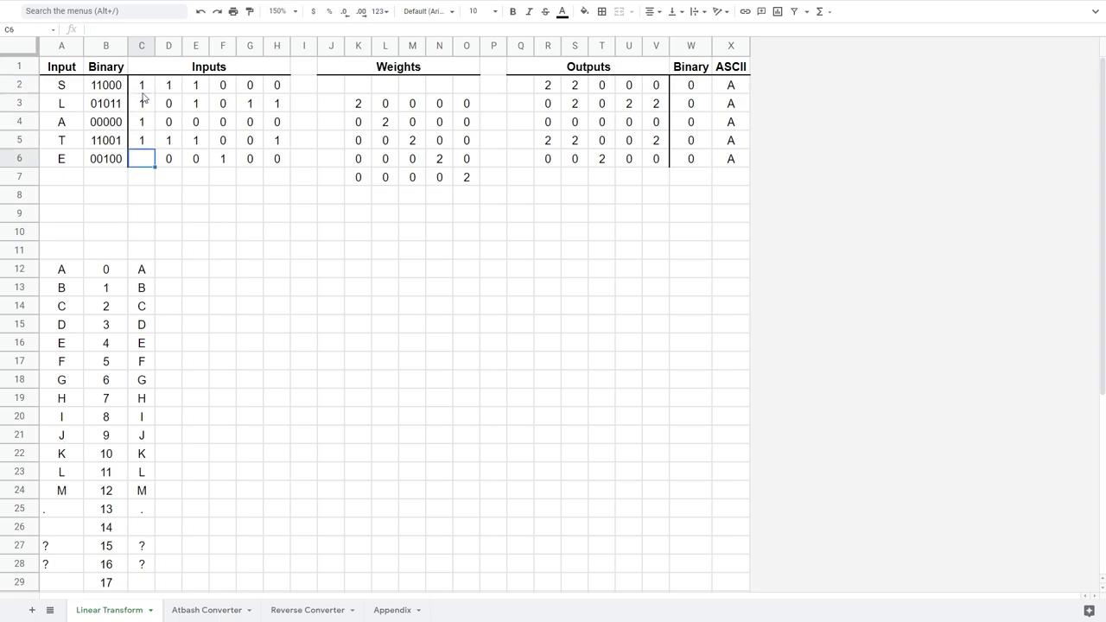
text(1)
key(Return)
- Enter -1 in K2 and fill it across to O2 as the top row of the Weights matrix
click(353, 92)
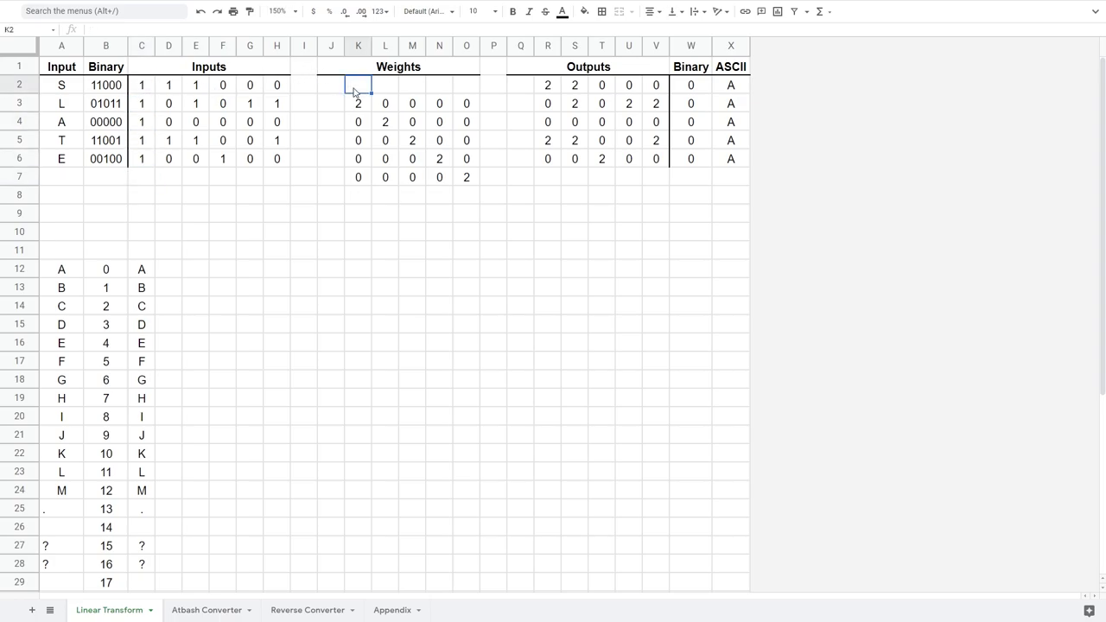
text(-1)
key(Return)
click(357, 87)
drag(372, 94, 466, 93)
drag(140, 92, 136, 162)
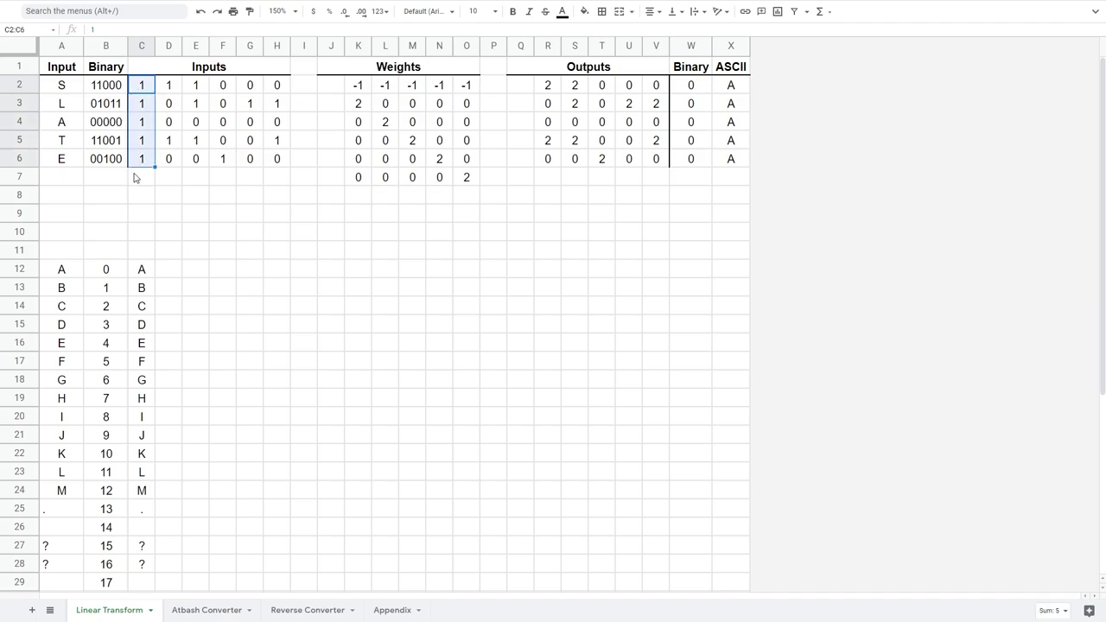
click(171, 180)
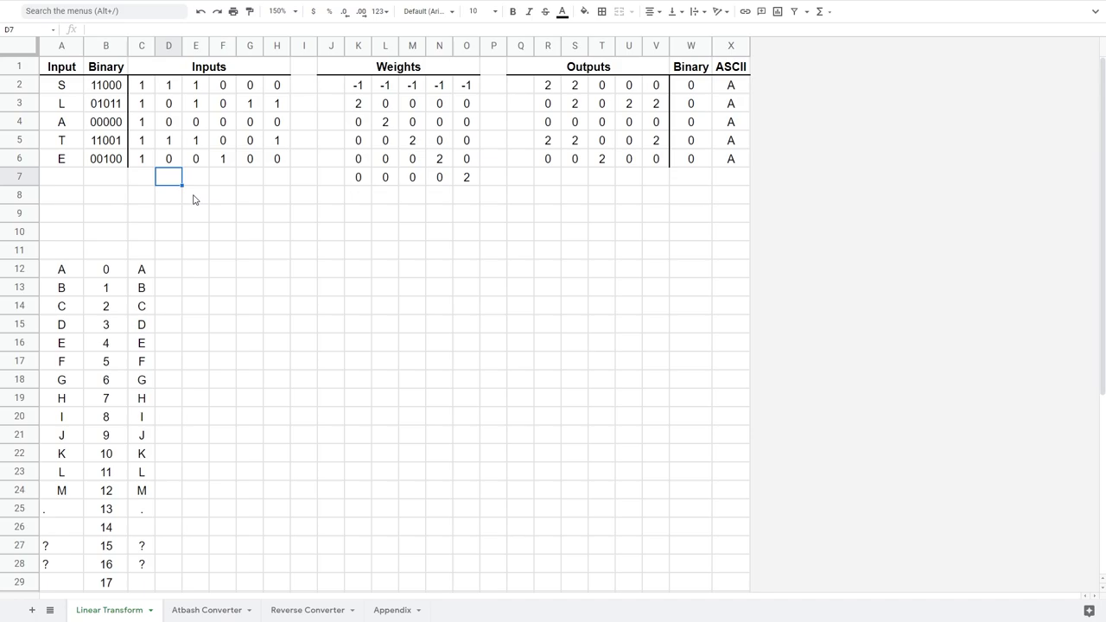
- Enter 0 in J2 and fill it down to J7 as the first column of the Weights matrix
click(341, 90)
text(0)
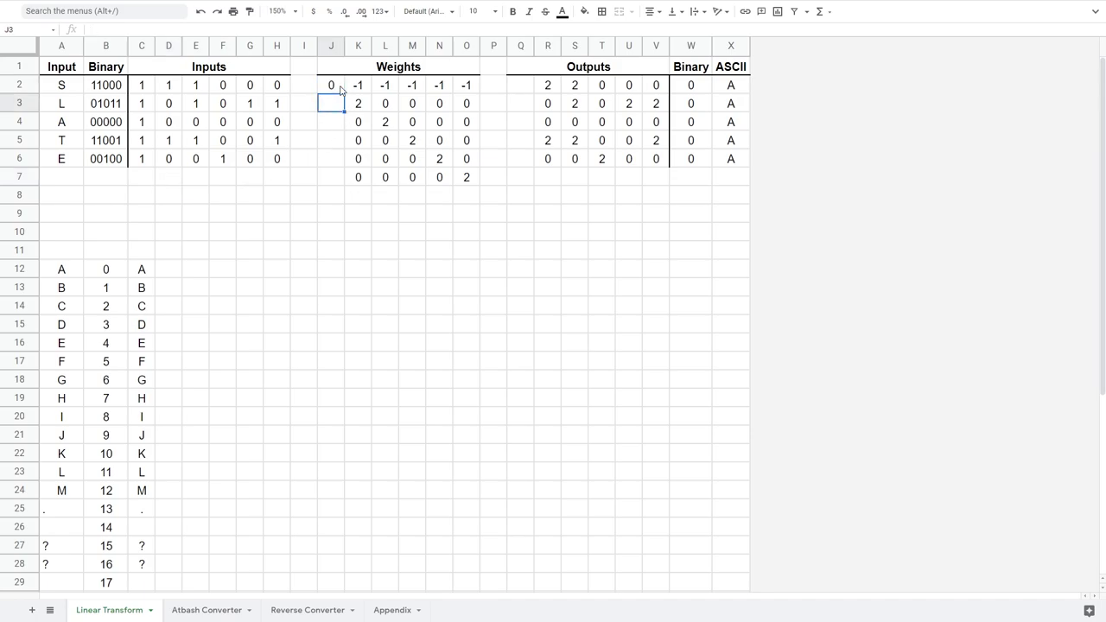
drag(344, 94, 340, 178)
click(344, 197)
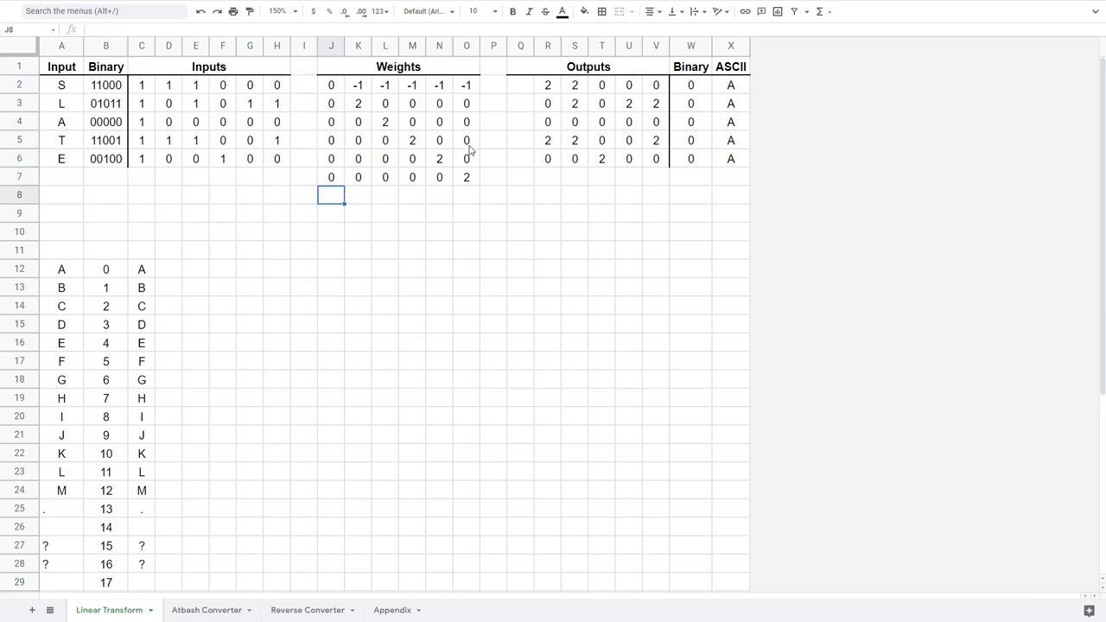
- Clear the old output formula in R2 and enter =MMULT(C2:H6,J2:O7) in Q2 for the Outputs matrix
click(545, 89)
key(Delete)
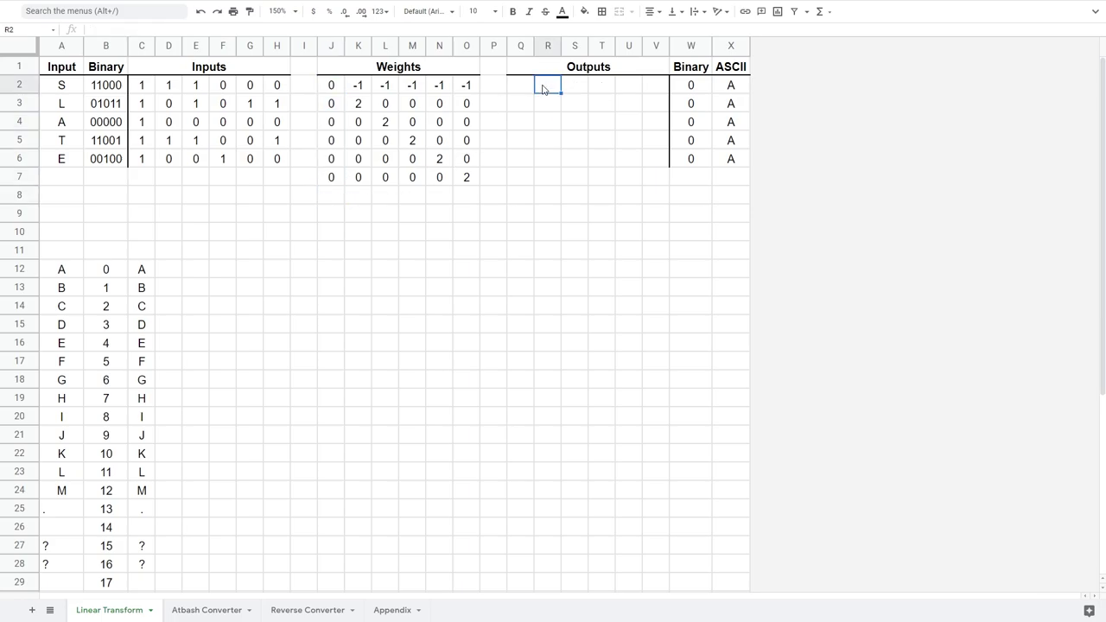
key(Left)
text(=MMULT()
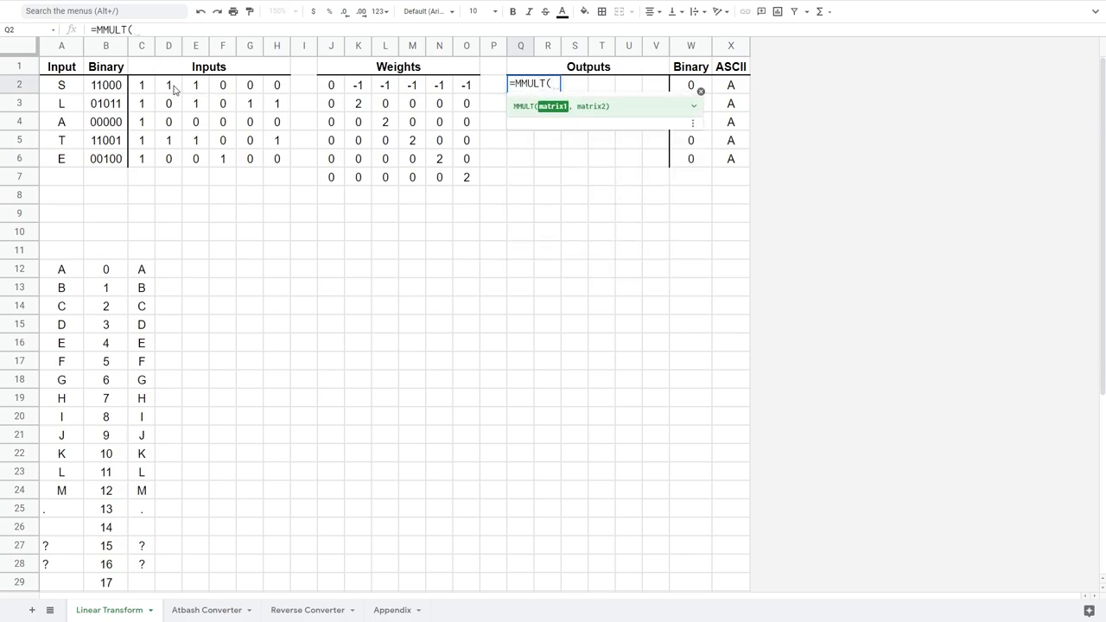
drag(142, 85, 279, 159)
text(,)
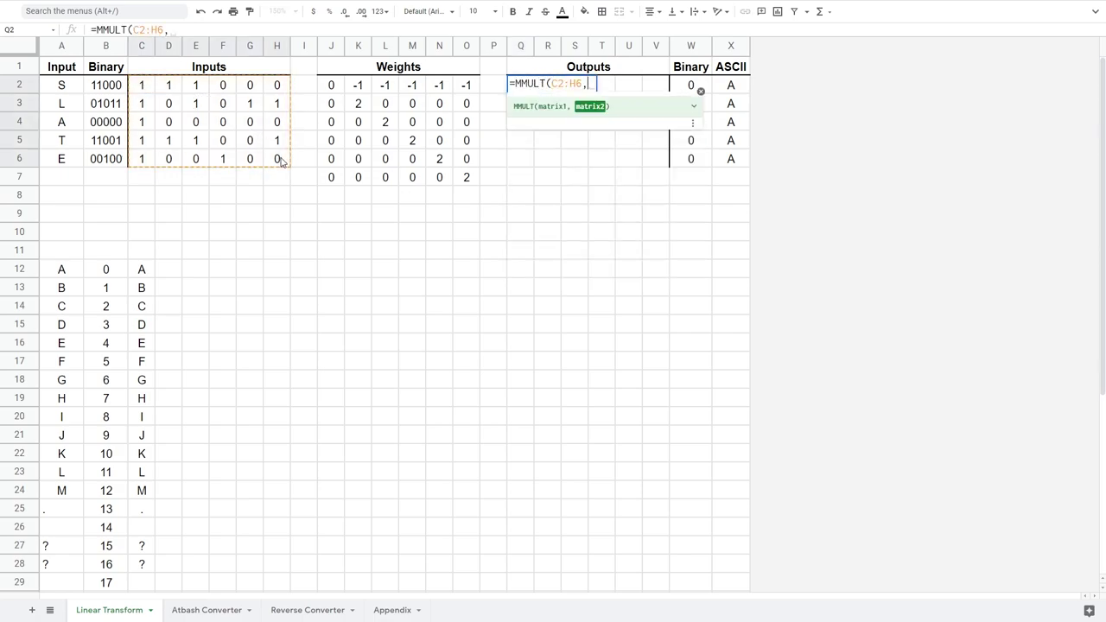
drag(336, 88, 466, 176)
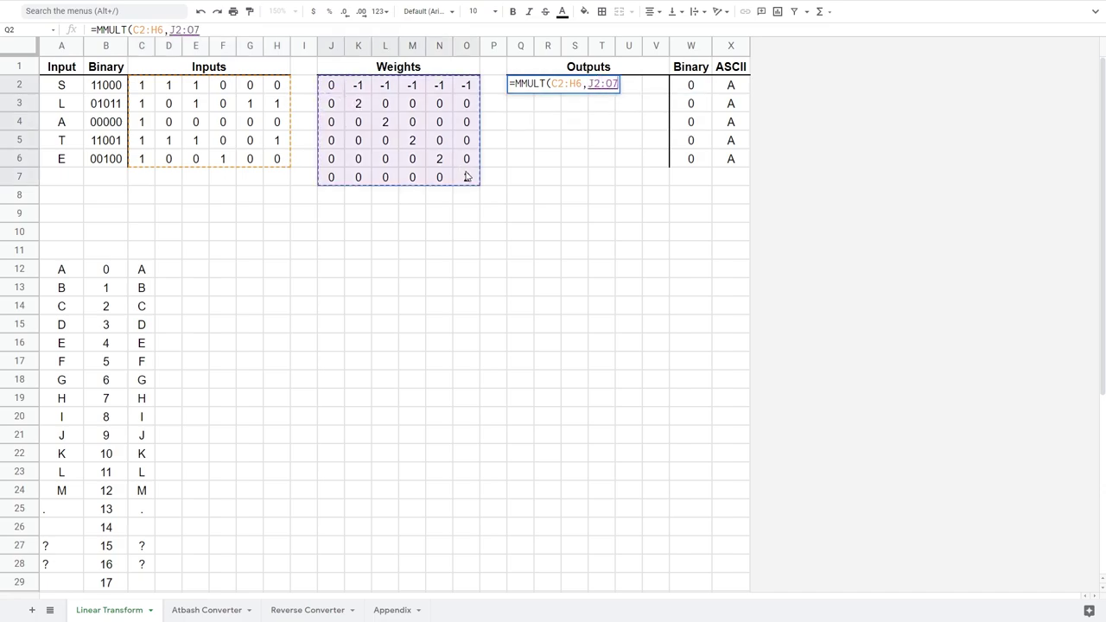
text())
key(Return)
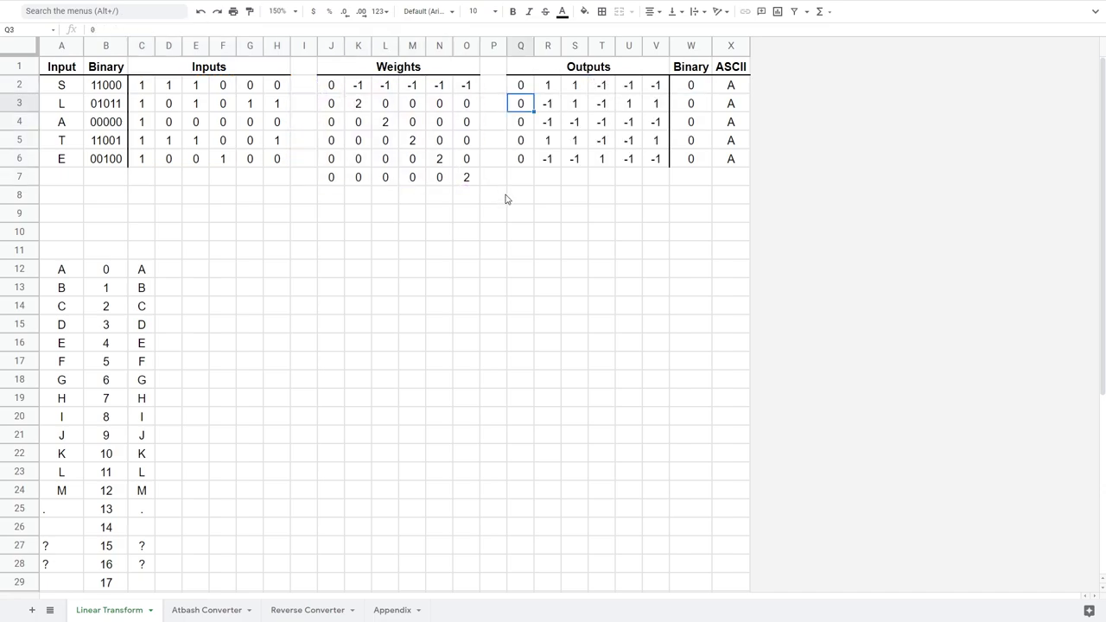
click(506, 198)
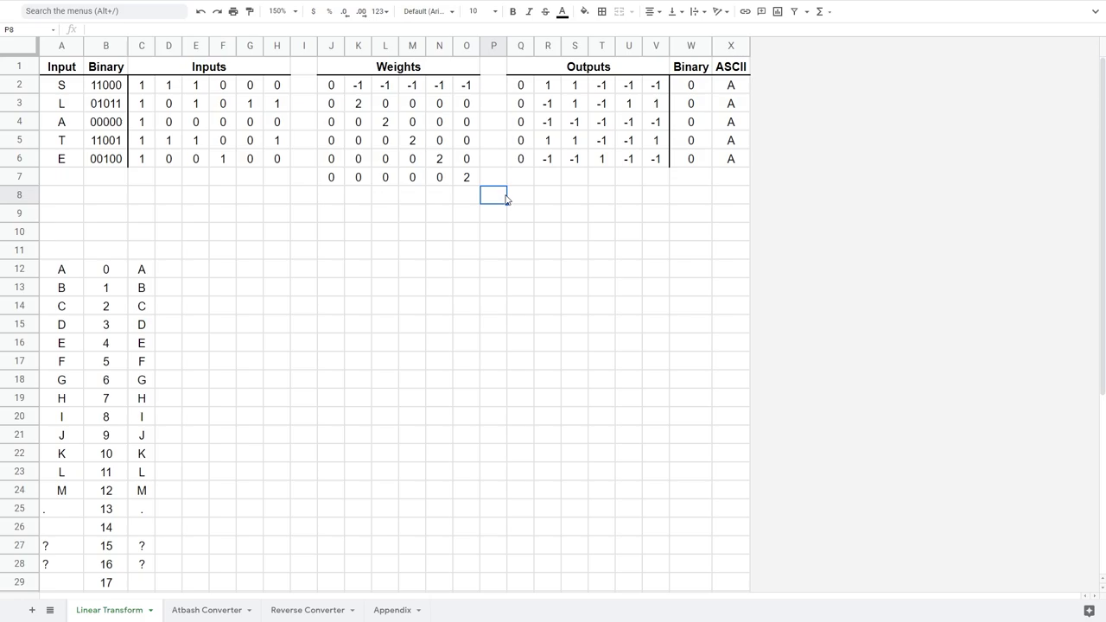
- Begin the Binary formula in W2 with =IF(R2 > 0.0, 1, 0) followed by the & operator
click(682, 93)
text(=)
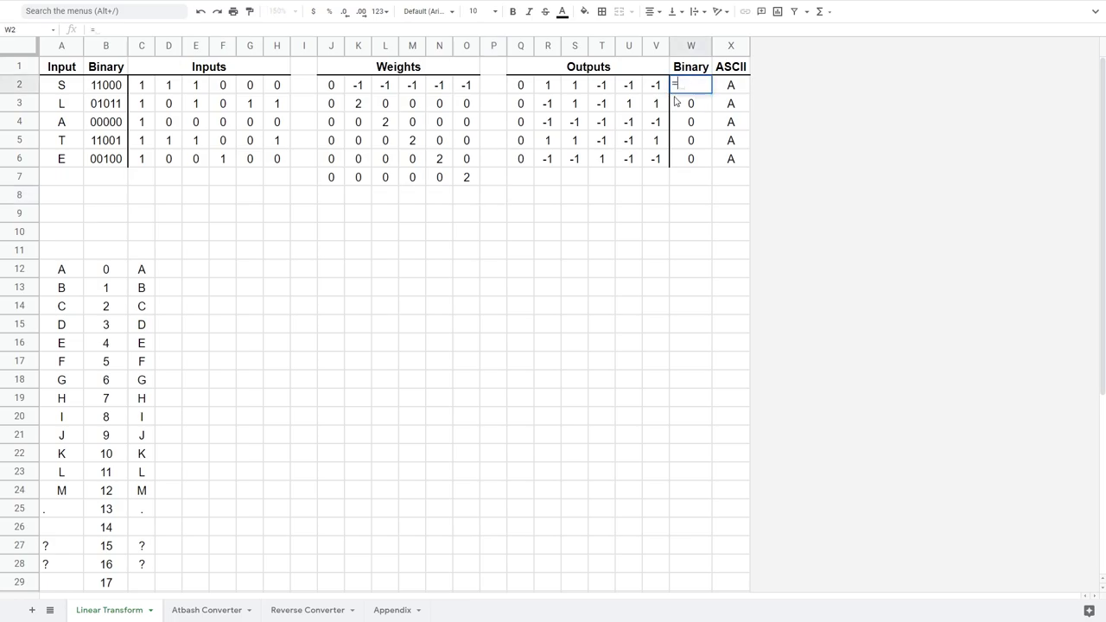
text(IF()
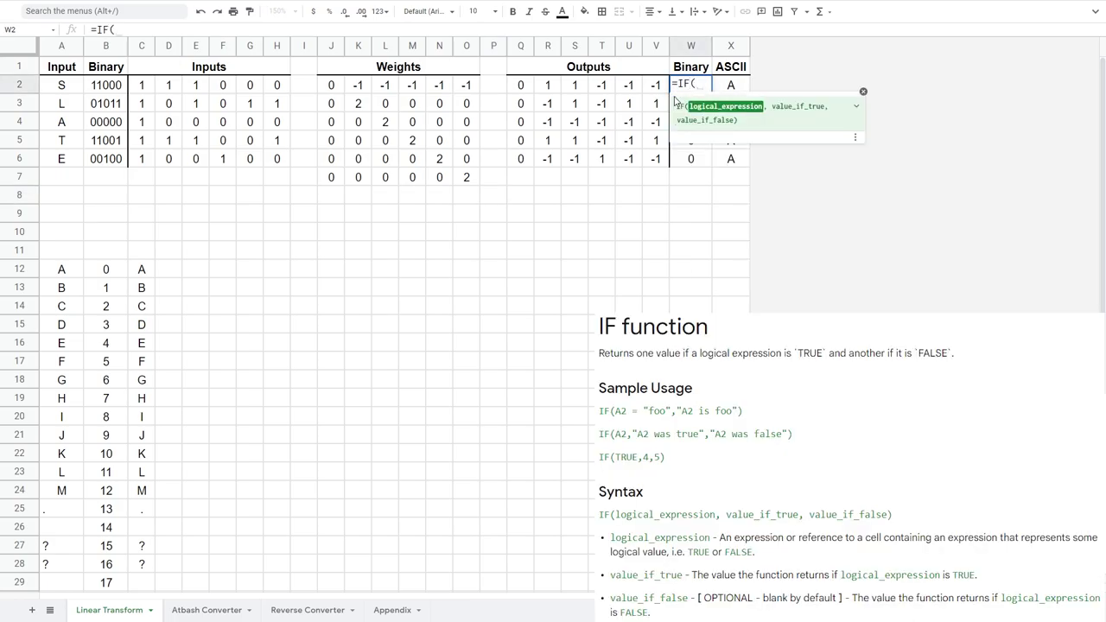
click(548, 87)
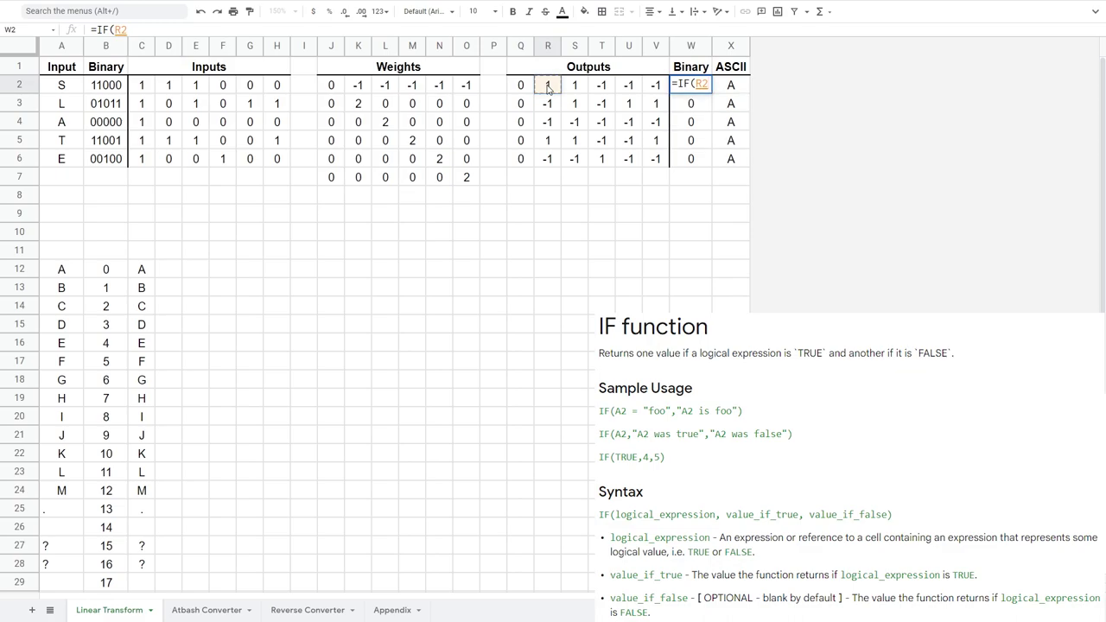
text(> 0)
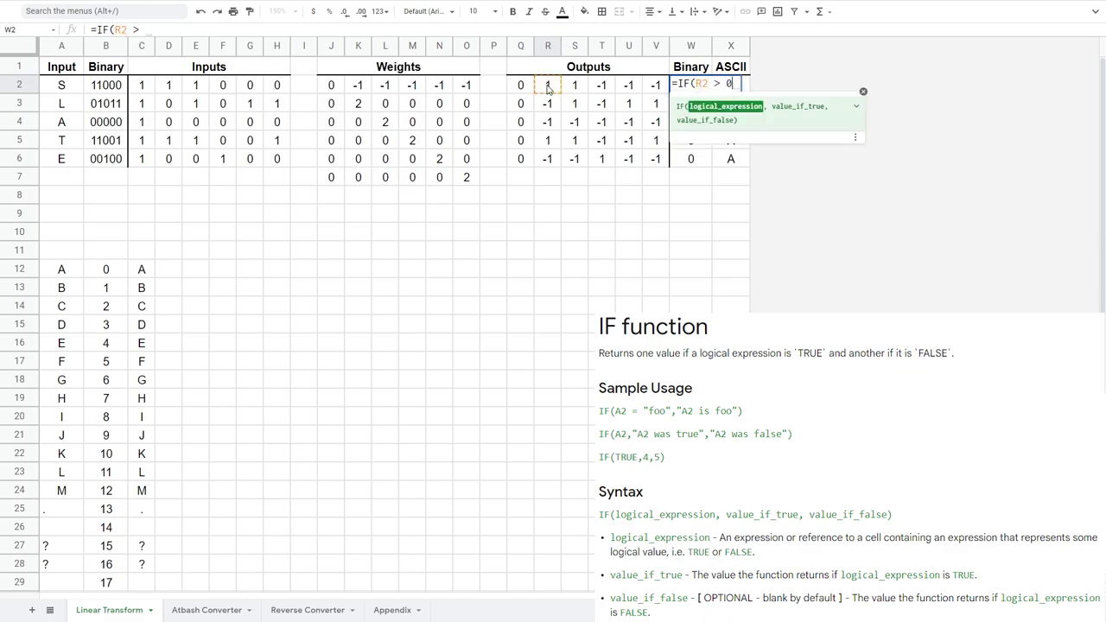
text(.0, 1, )
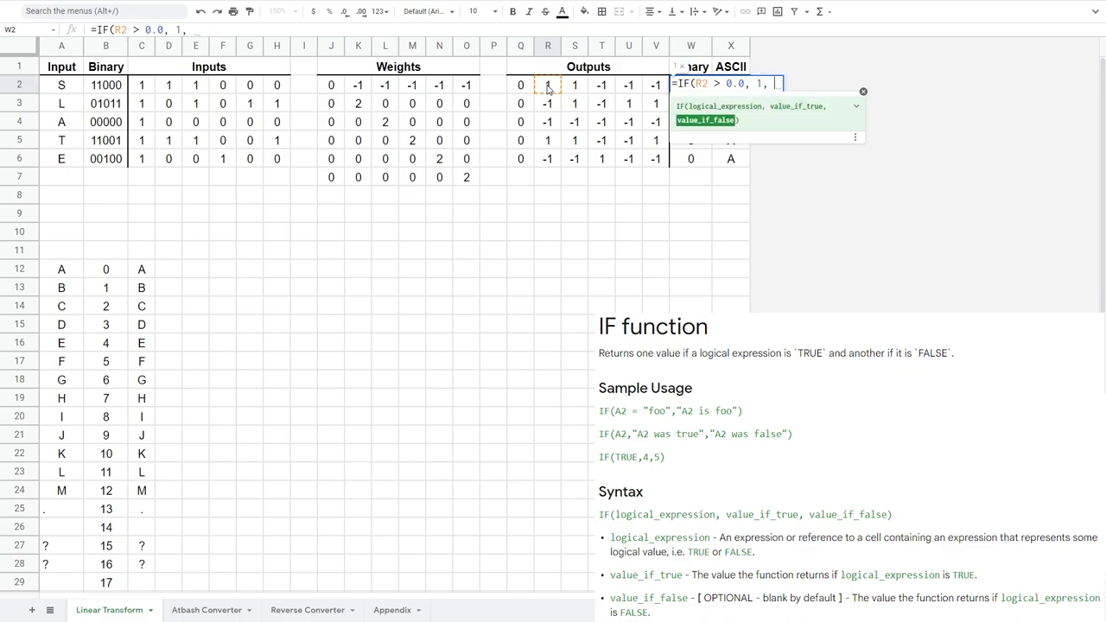
text(0))
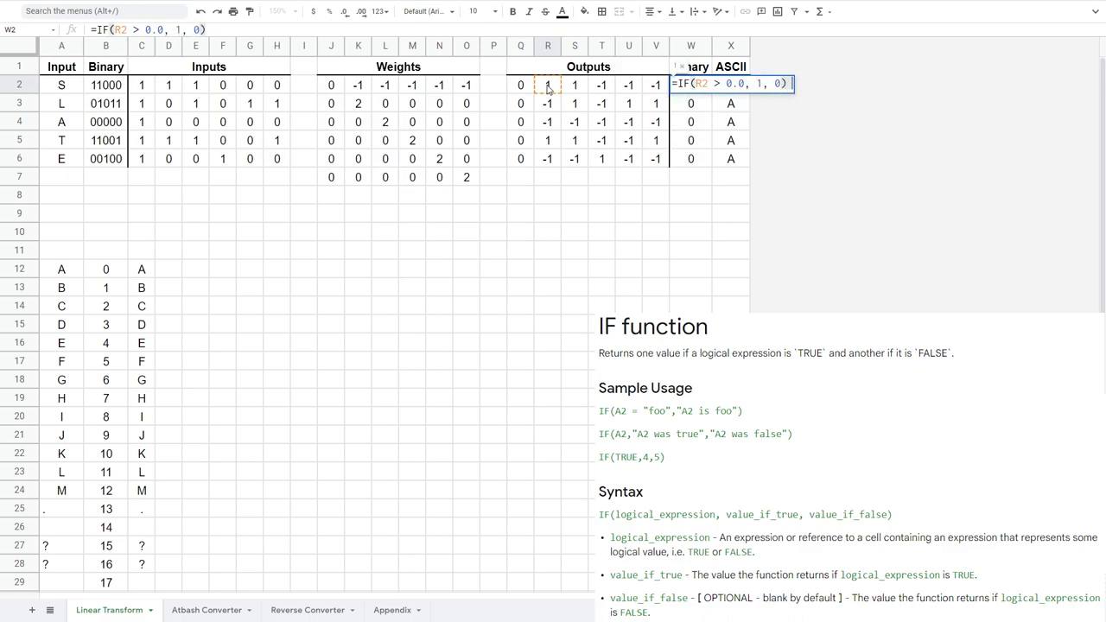
text( &)
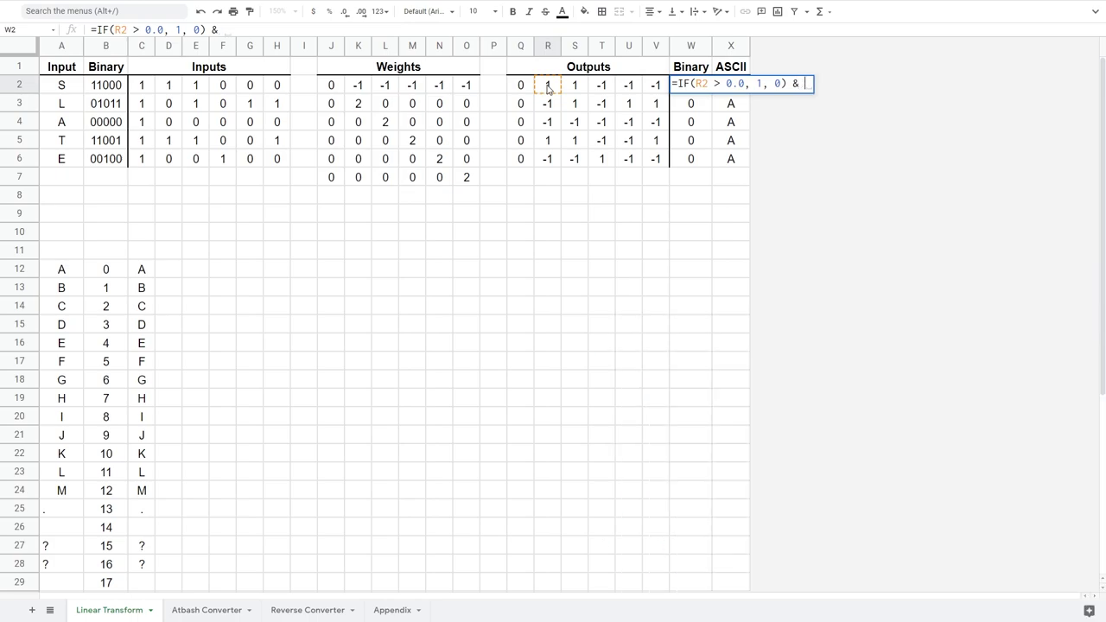
- Duplicate the IF term in the W2 formula to make five terms joined by &, without a trailing operator
drag(228, 33, 97, 30)
key(ctrl+c)
click(199, 32)
key(ctrl+v)
key(ctrl+v)
key(ctrl+v)
key(ctrl+v)
key(BackSpace)
key(BackSpace)
key(BackSpace)
- Change the references in the second to fifth IF terms of W2 to S2, T2, U2 and V2
double_click(195, 30)
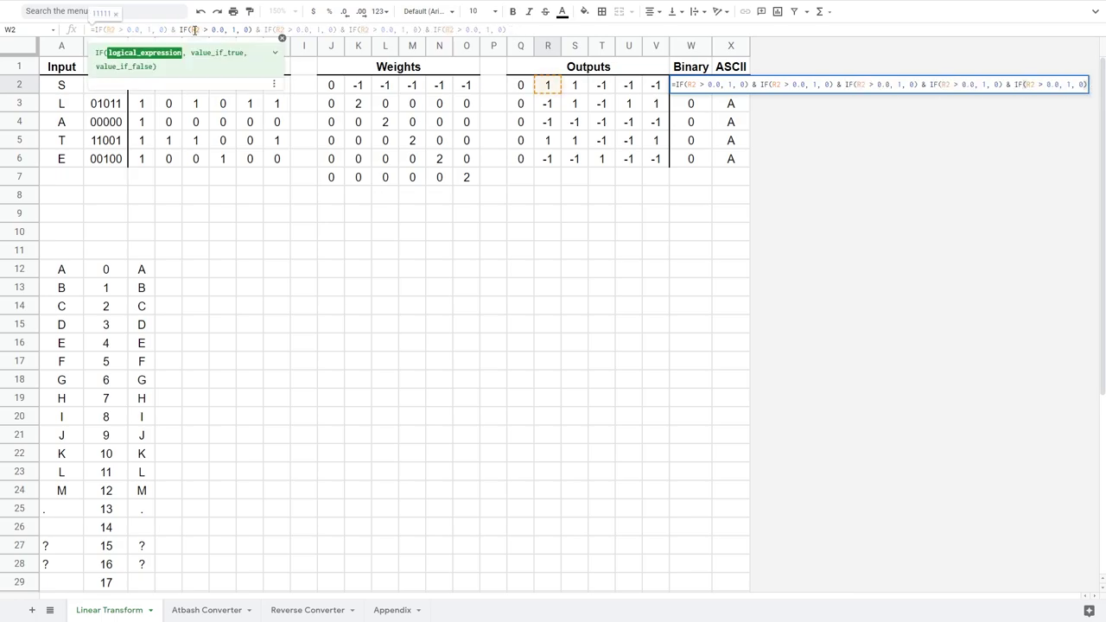
text(S2)
double_click(280, 30)
text(T2)
double_click(356, 30)
text(U2)
double_click(449, 30)
text(V2)
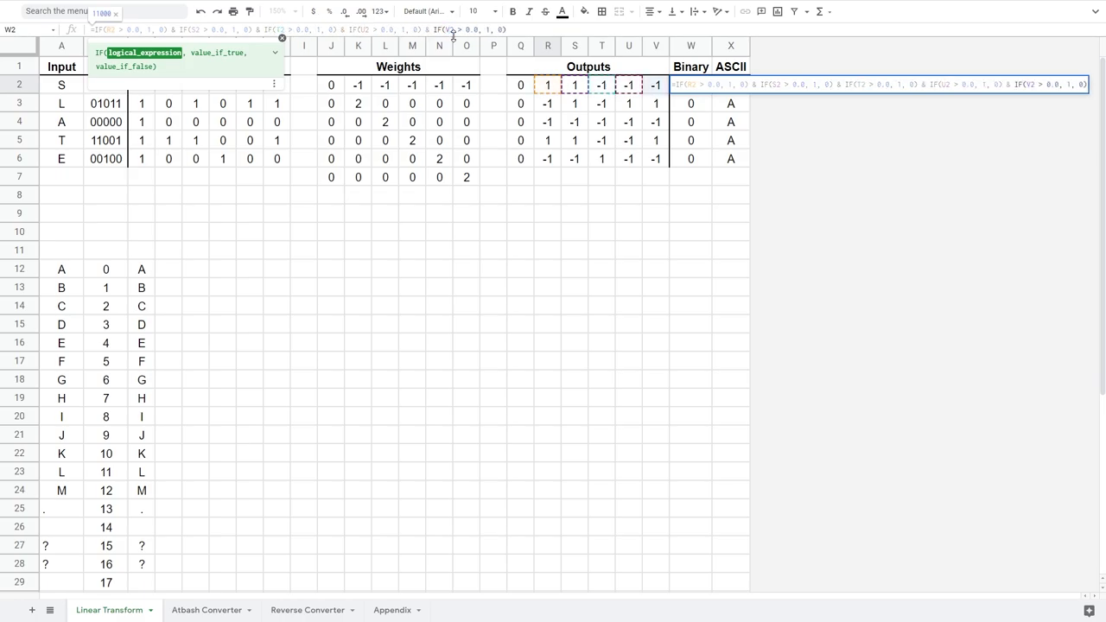
key(Return)
- Fill the Binary formula from W2 down to W6 and inspect the ASCII lookup formula in X2
click(687, 86)
drag(712, 94, 701, 162)
click(691, 213)
click(735, 86)
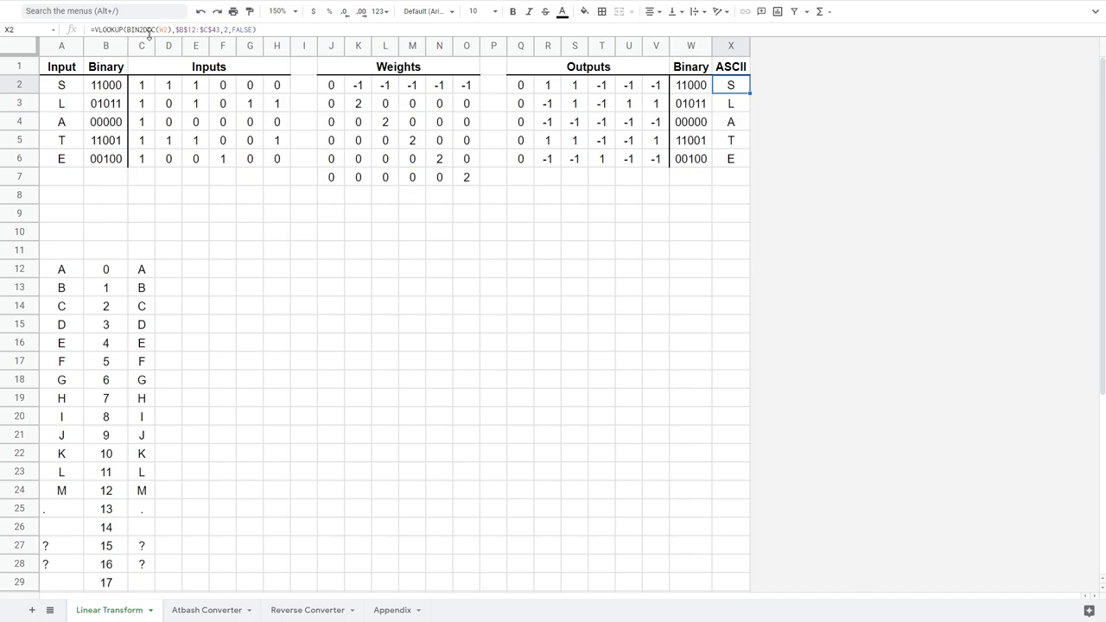
click(497, 215)
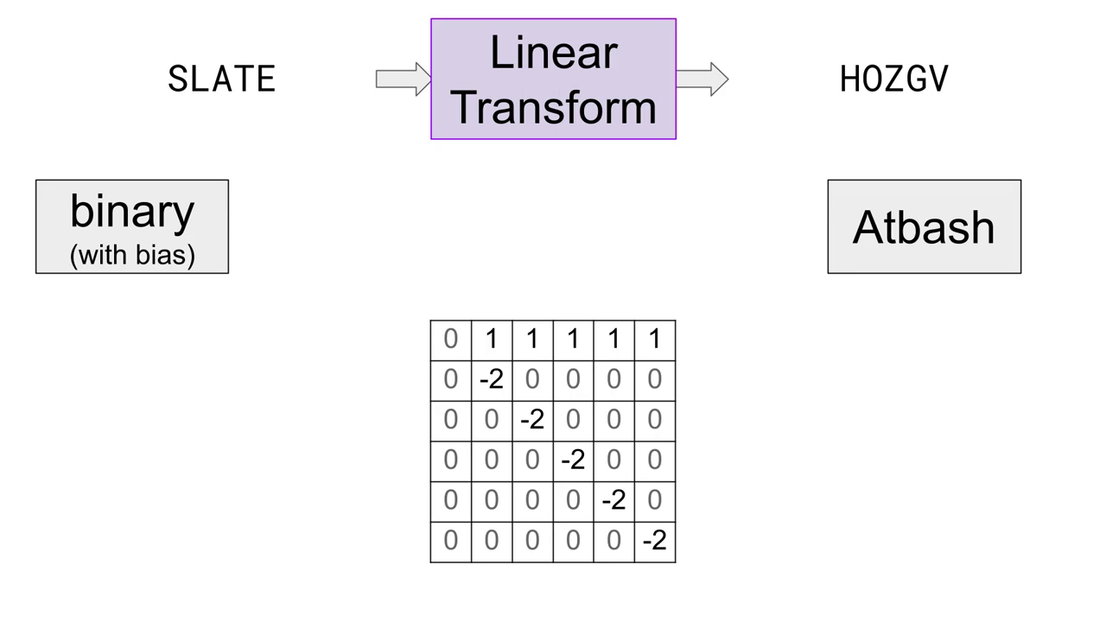
- Change every diagonal cell of the Weights matrix from K3 to O7 to -2
text(-2)
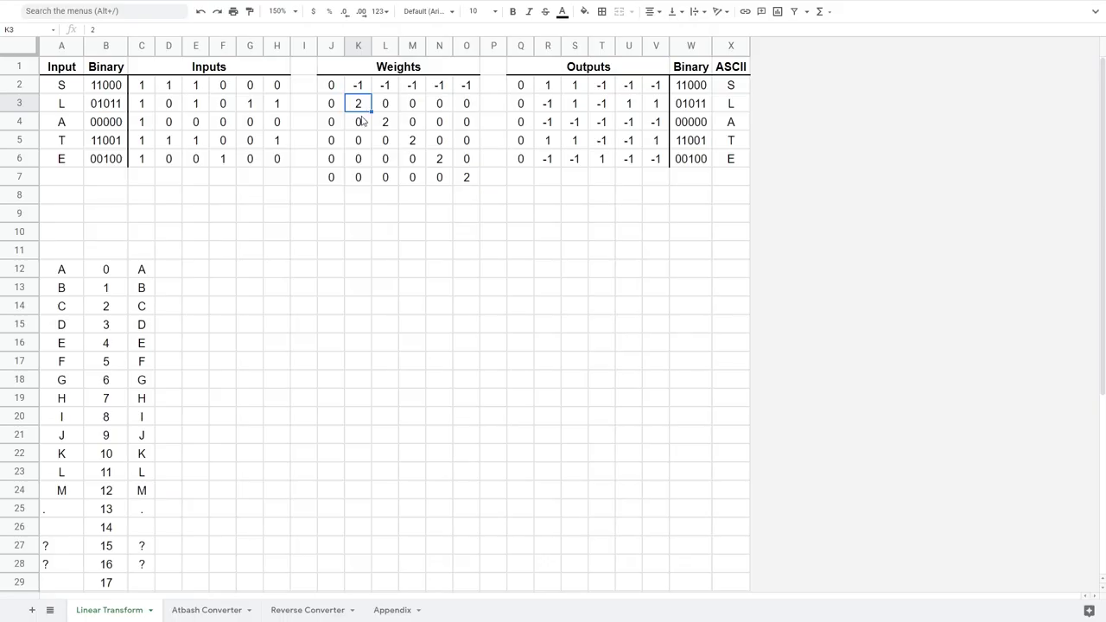
key(Return)
key(Up)
key(ctrl+c)
click(384, 122)
key(ctrl+v)
click(411, 141)
click(413, 127)
click(463, 177)
key(ctrl+v)
click(439, 160)
key(ctrl+v)
click(417, 147)
key(ctrl+v)
- Enter 1 in K2 and fill it across to O2 in the top row of the Weights matrix
click(356, 85)
text(1)
key(Return)
key(Up)
drag(372, 92, 467, 93)
click(492, 213)
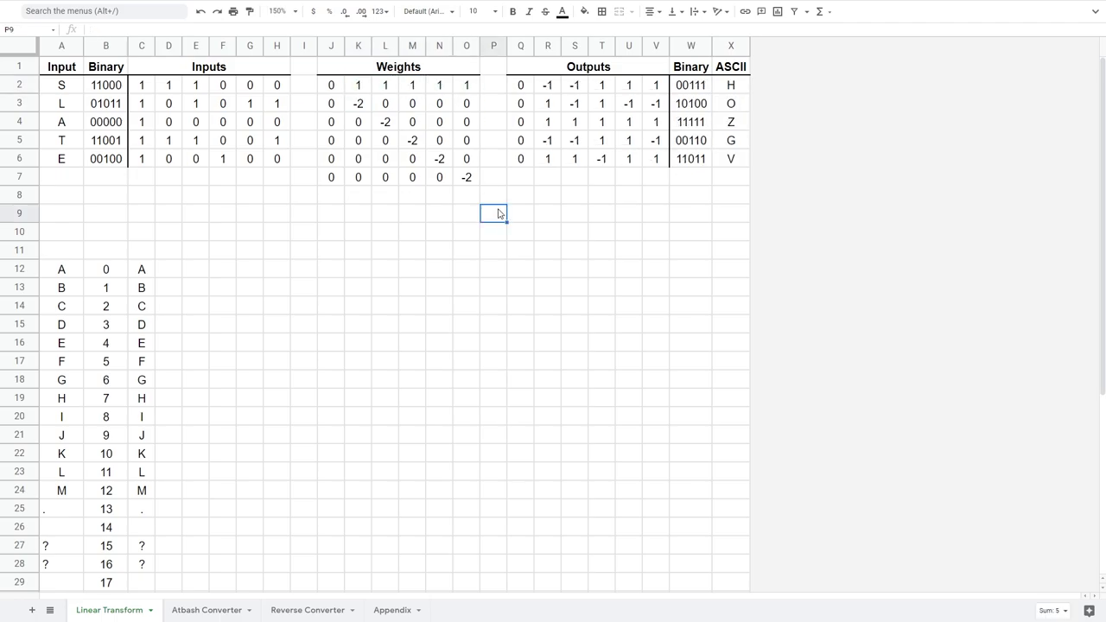
click(691, 219)
click(548, 214)
- Replace the input letters in A2:A5 with P, R, I and M
click(69, 88)
text(P)
key(Return)
text(R)
key(Return)
text(I)
key(Return)
text(M)
key(Return)
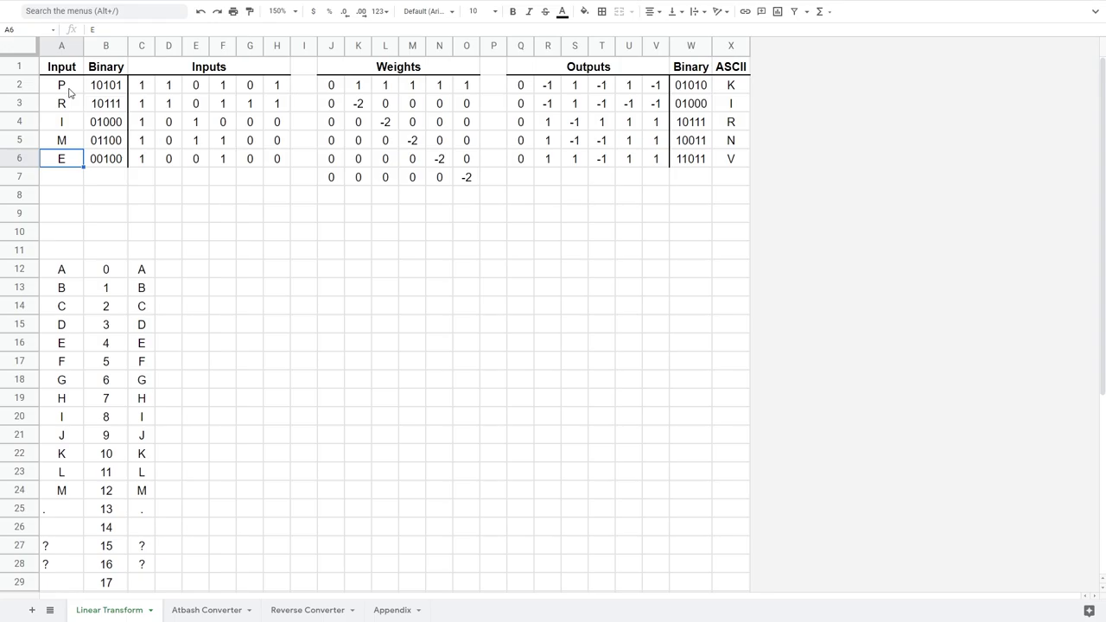
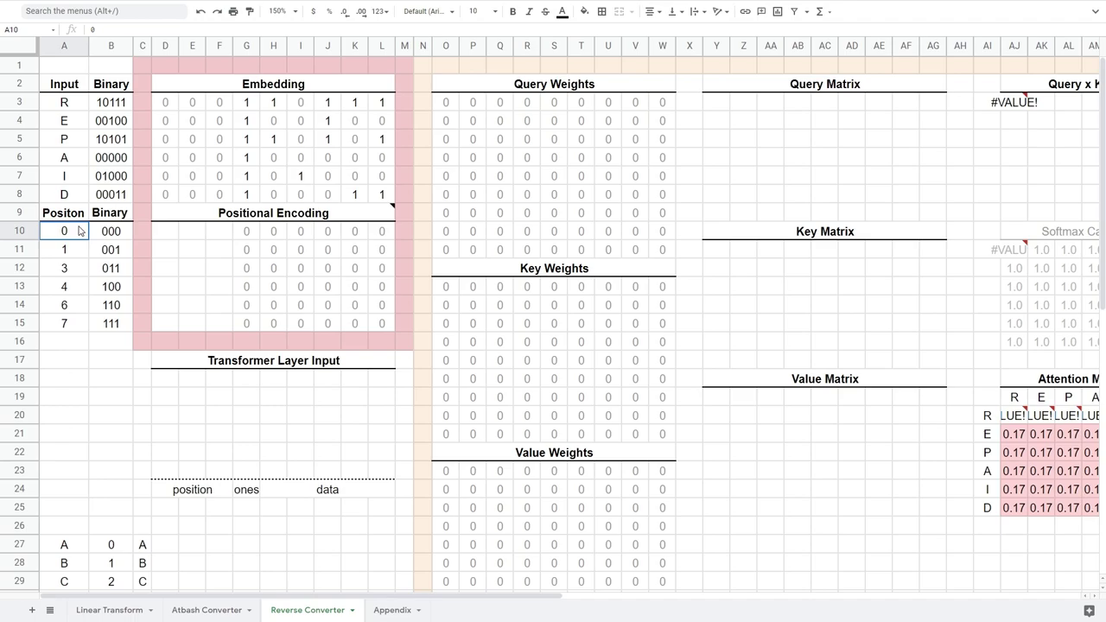
click(76, 325)
drag(82, 253, 81, 305)
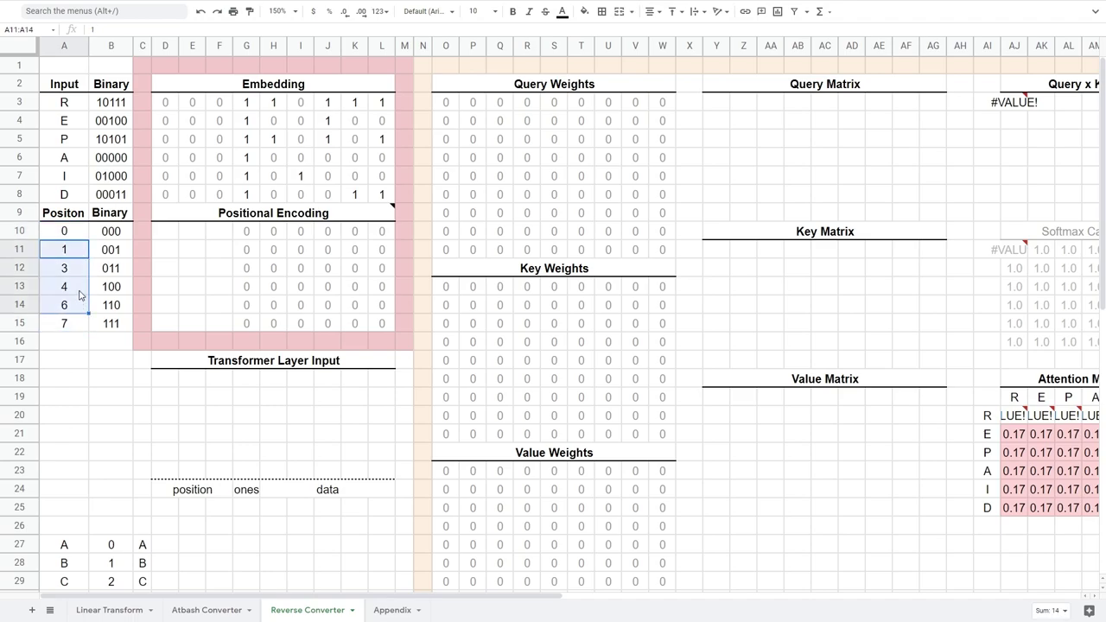
click(121, 270)
- Copy the binary conversion formula from the Positional Encoding note into D10 and fill it over D10:F15
click(234, 214)
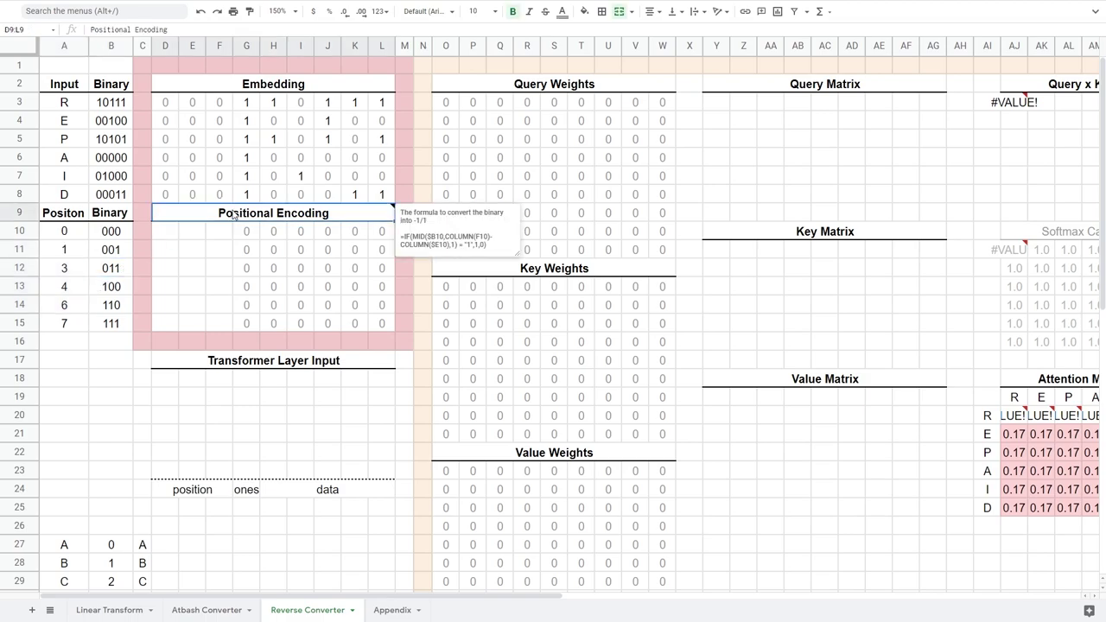
drag(486, 246, 400, 234)
key(ctrl+c)
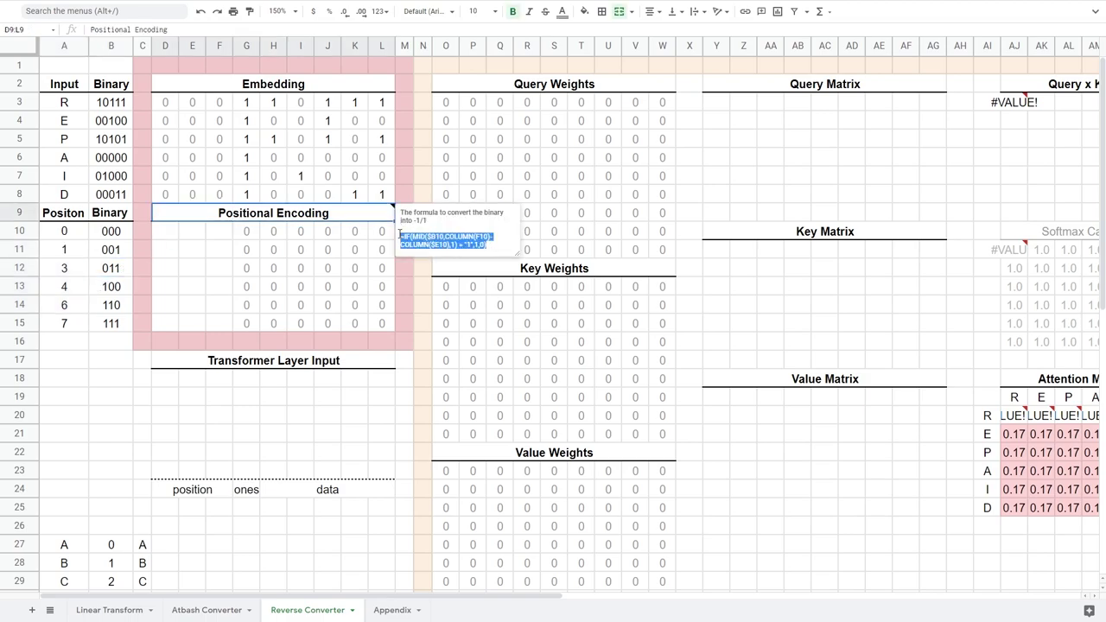
click(167, 233)
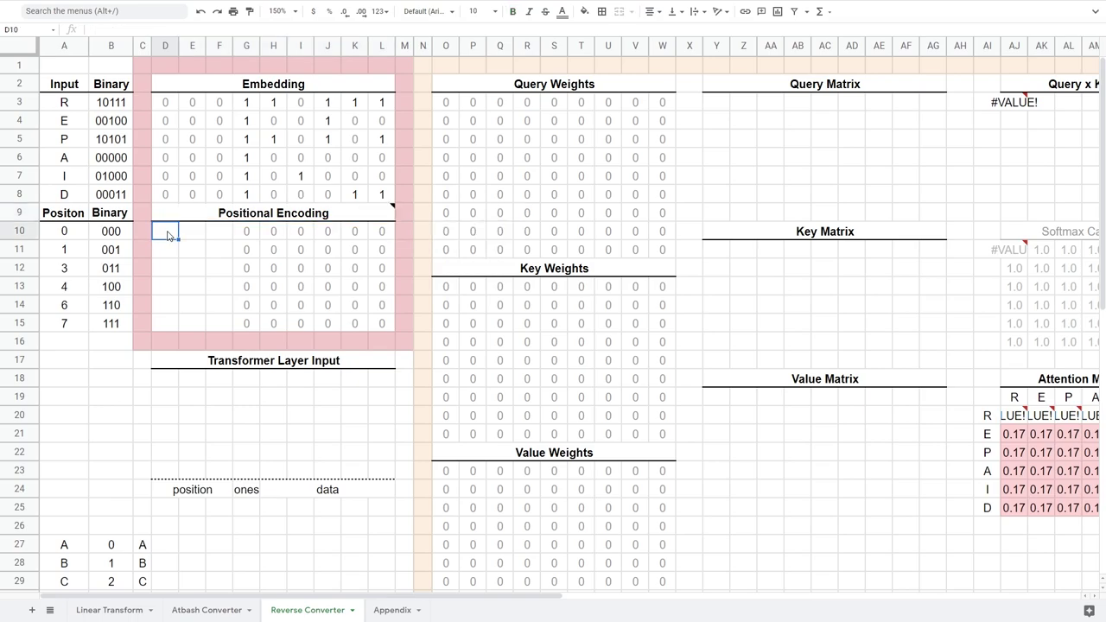
key(ctrl+v)
click(168, 255)
click(172, 236)
drag(220, 238, 229, 323)
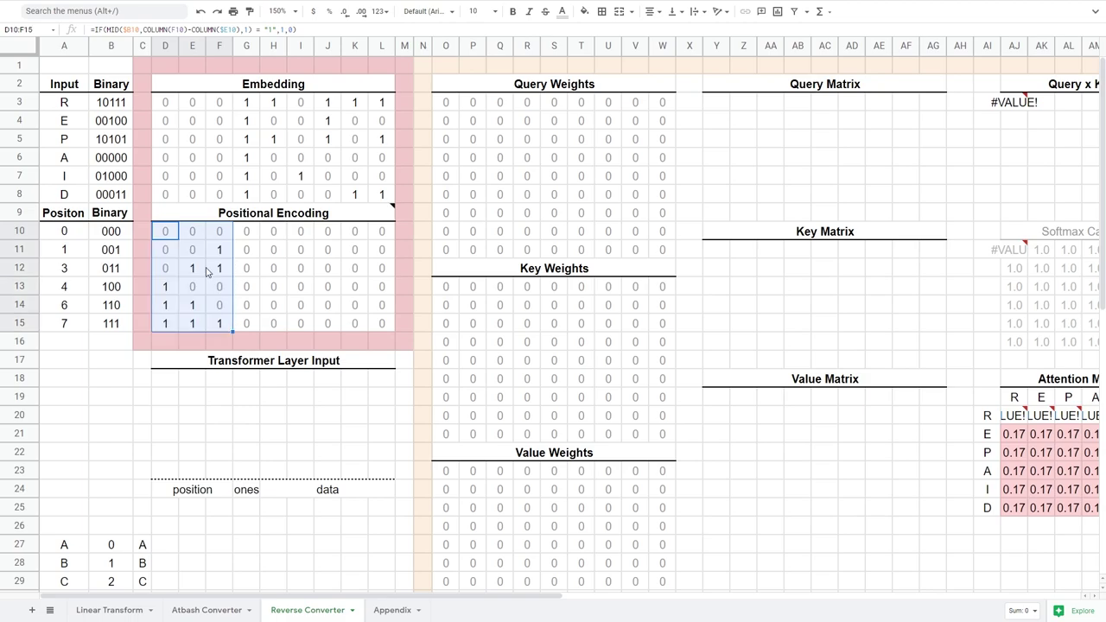
- Enter =SUM(D3,D10) in D18 and fill it over D18:L23 to build the Transformer Layer Input
click(171, 377)
text(=SUM()
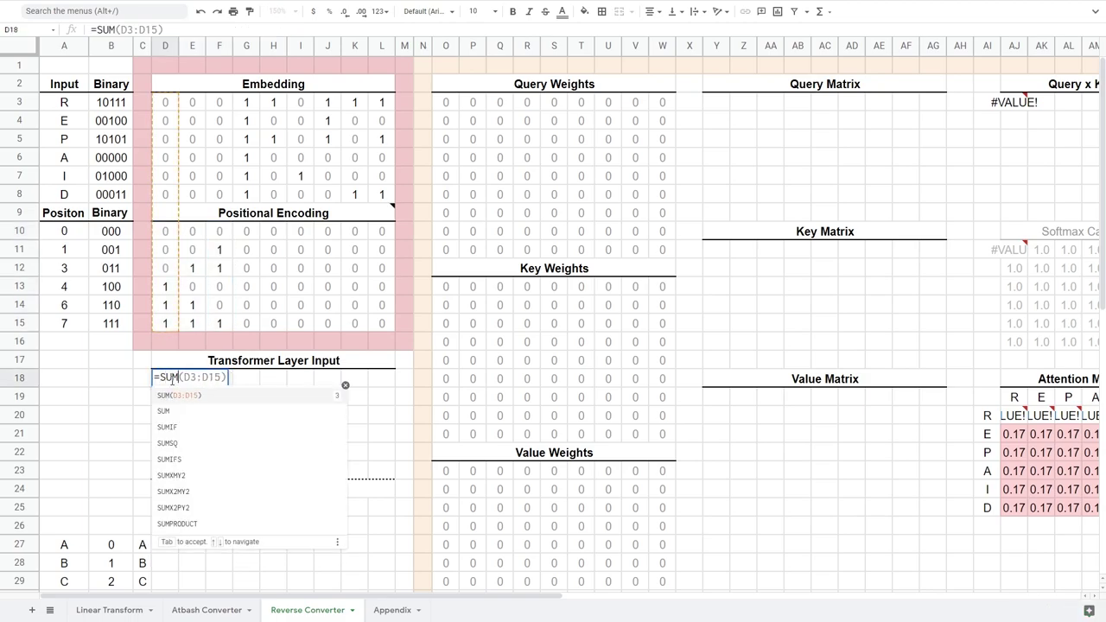
click(167, 103)
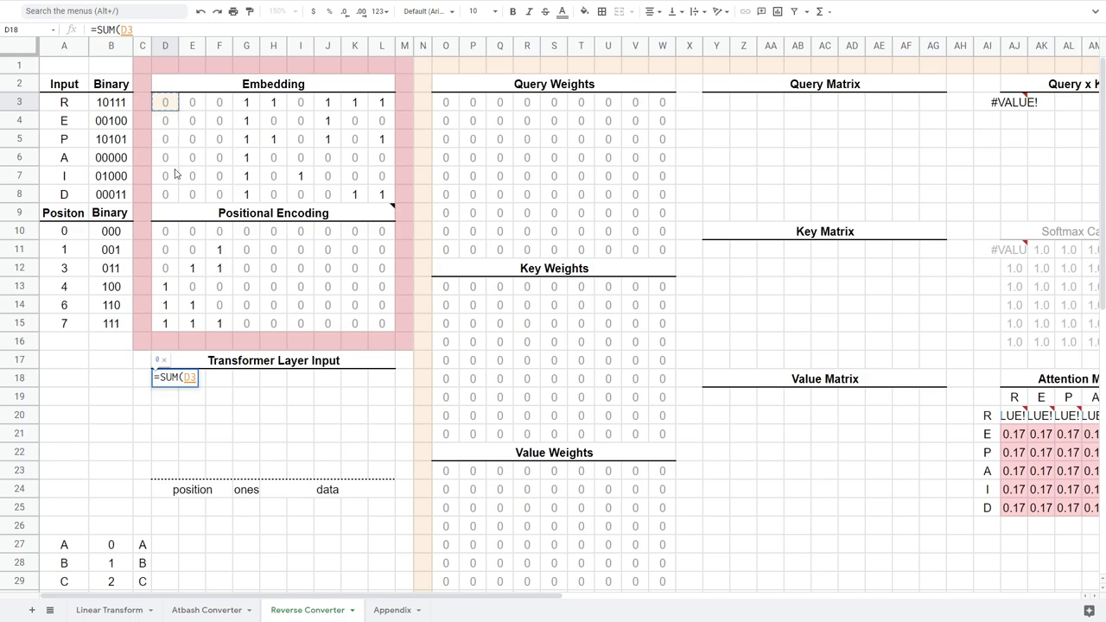
text(,)
click(173, 230)
text())
key(Return)
click(174, 381)
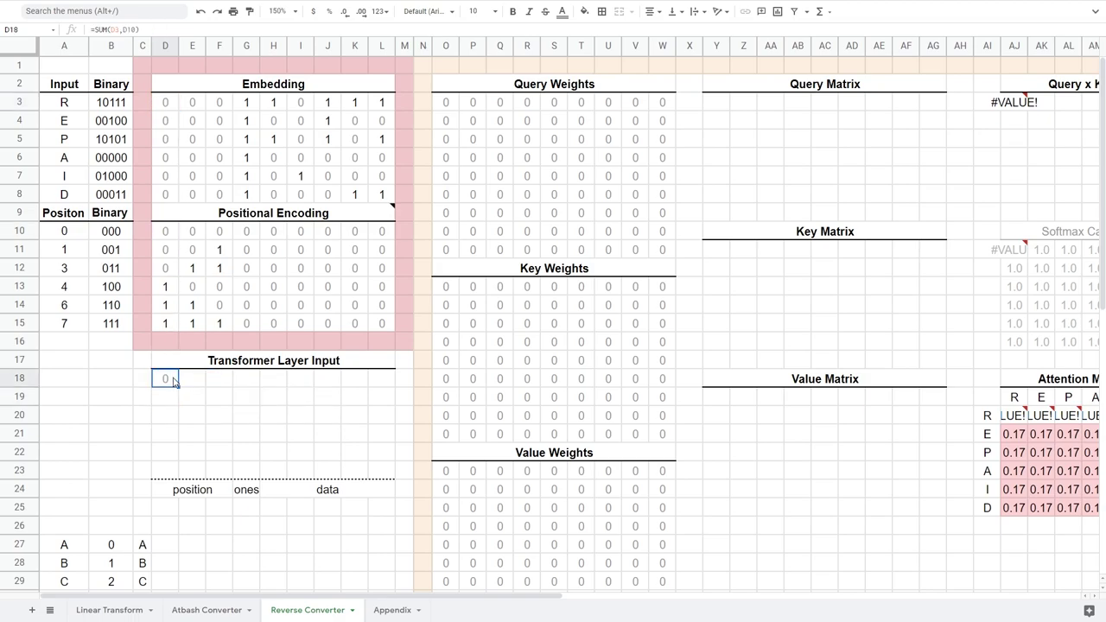
drag(177, 386, 391, 472)
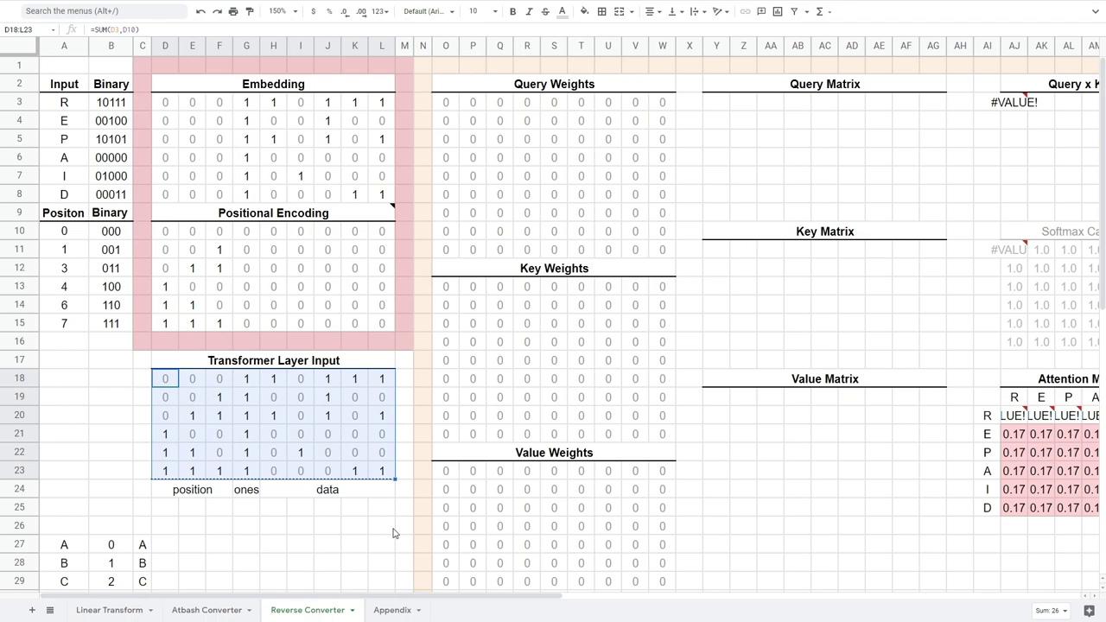
- Enter =MMULT(D18:L23,O3:W11) in Y3 to compute the Query Matrix
click(716, 102)
text(=MMULT()
drag(167, 379, 371, 470)
text(,)
drag(445, 106, 674, 247)
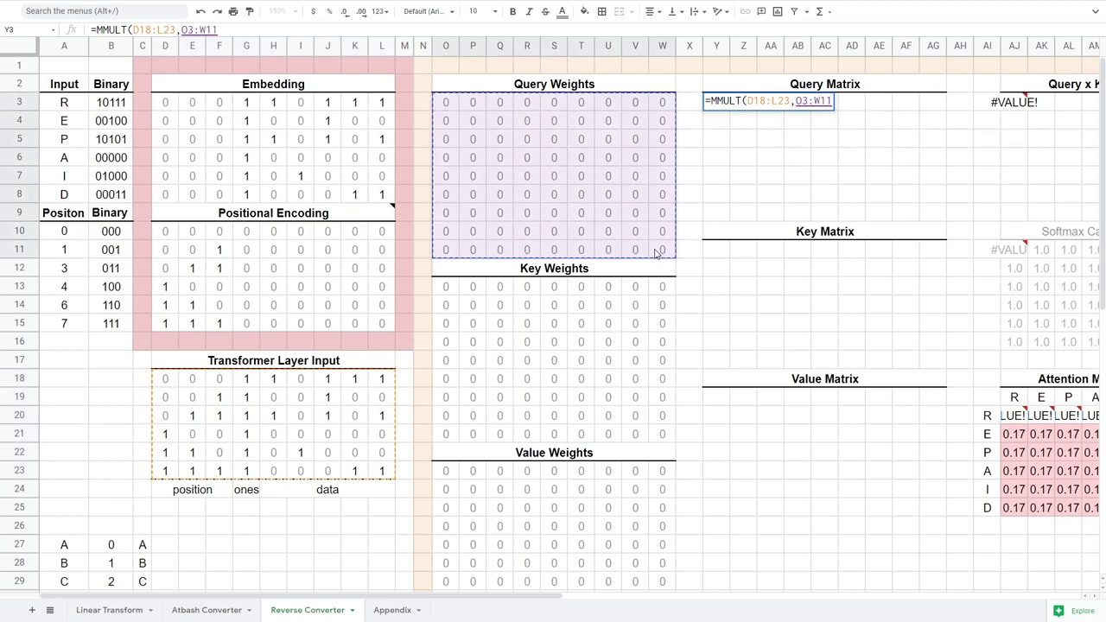
key(Return)
- Compute the Key Matrix in Y11 with MMULT of the layer input D18:L23 and the Key Weights O13:W21
click(723, 254)
text(=MMULT()
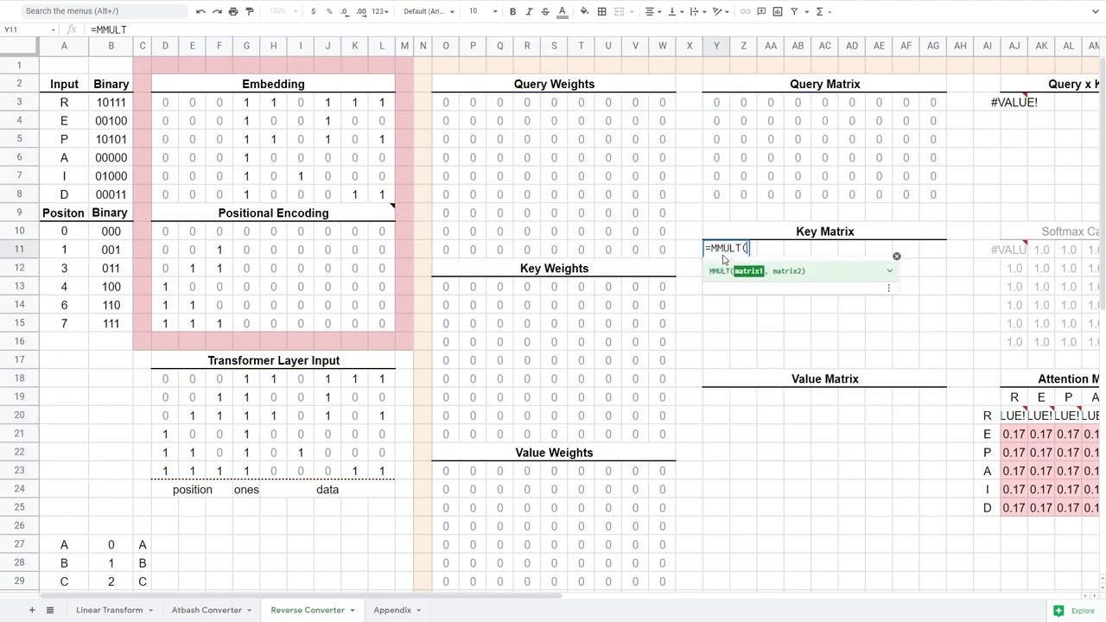
drag(174, 383, 381, 473)
text(,)
drag(457, 288, 662, 435)
key(Return)
- Compute the Value Matrix in Y19 with MMULT of the layer input D18:L23 and the Value Weights matrix
click(721, 397)
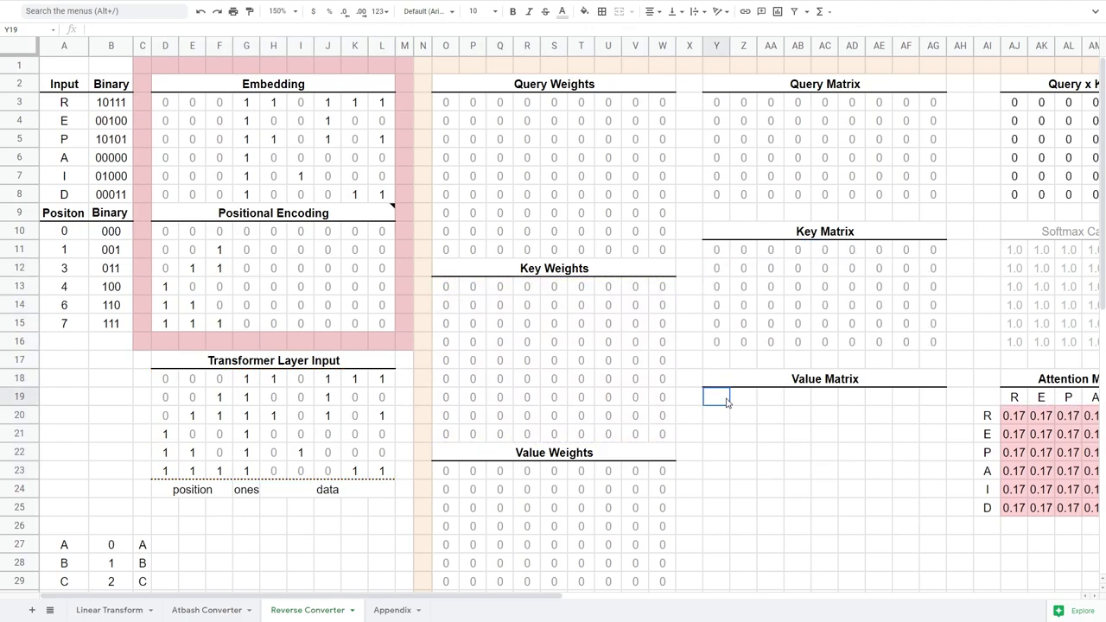
scroll(724, 346, down, 2)
text(=MMULT()
drag(171, 309, 378, 402)
text(,)
drag(448, 401, 664, 550)
text())
click(798, 288)
- Examine the first row of the Attention x Value block and the last row of the Value Matrix
scroll(541, 366, right, 5)
scroll(541, 366, up, 3)
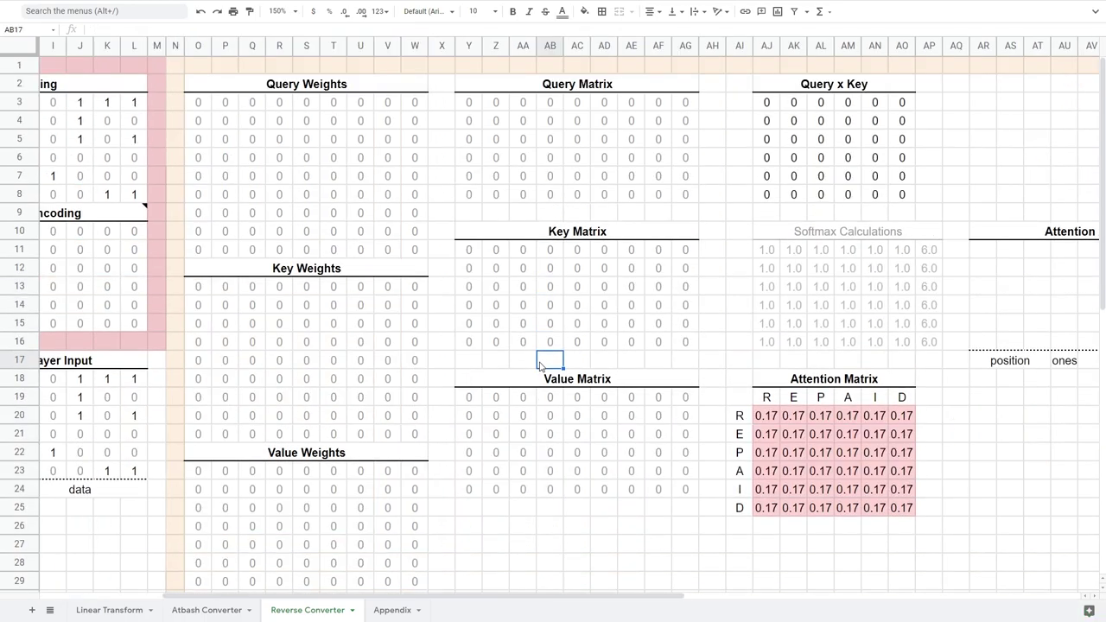
scroll(591, 339, right, 4)
click(659, 255)
click(676, 251)
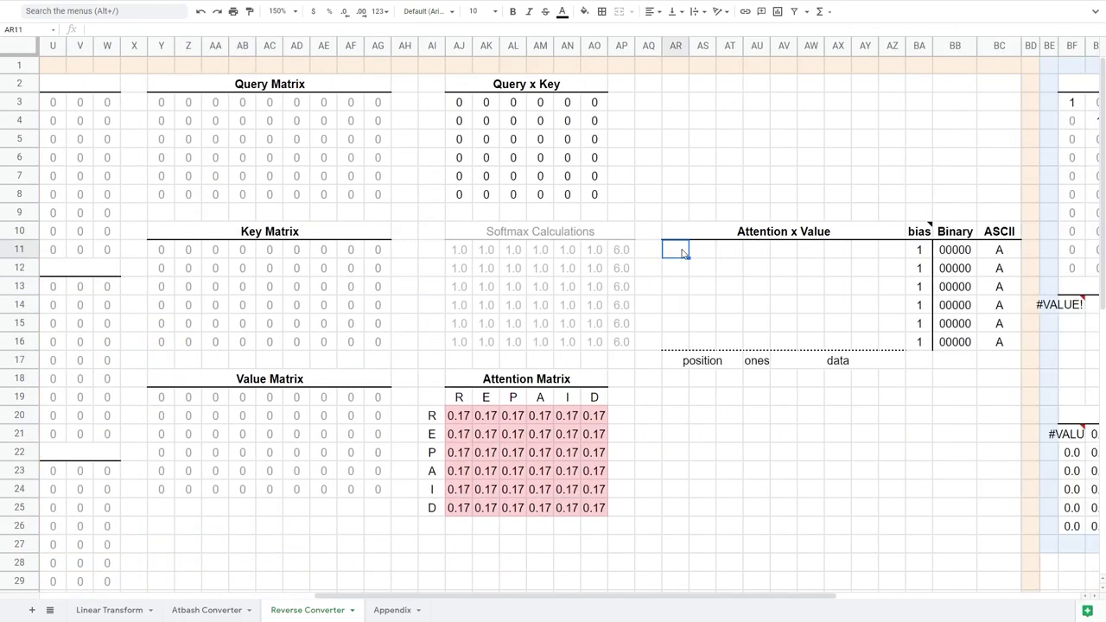
shift+click(886, 252)
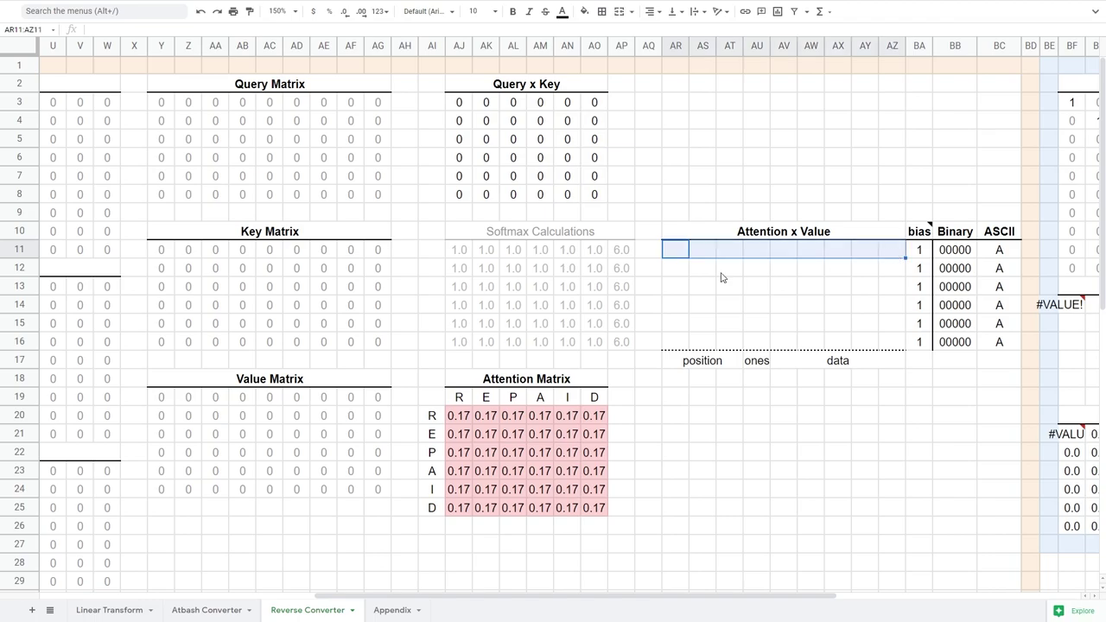
click(160, 493)
shift+click(378, 489)
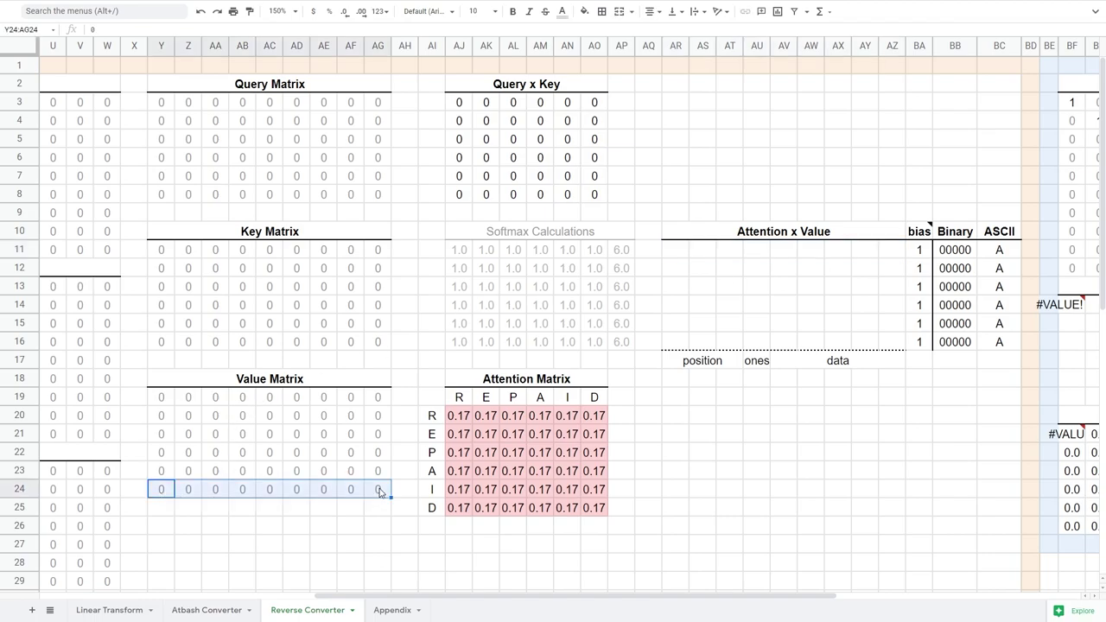
click(278, 508)
scroll(281, 521, left, 2)
scroll(281, 521, left, 5)
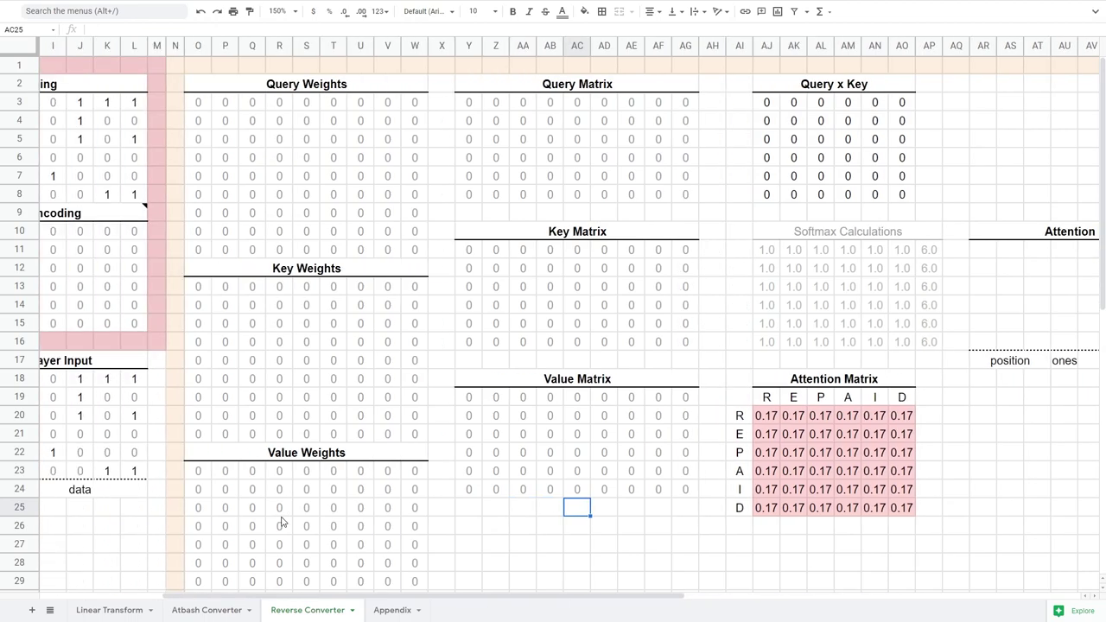
- Enter 2 in O3, P4 and Q5 along the diagonal of the Query Weights
click(206, 105)
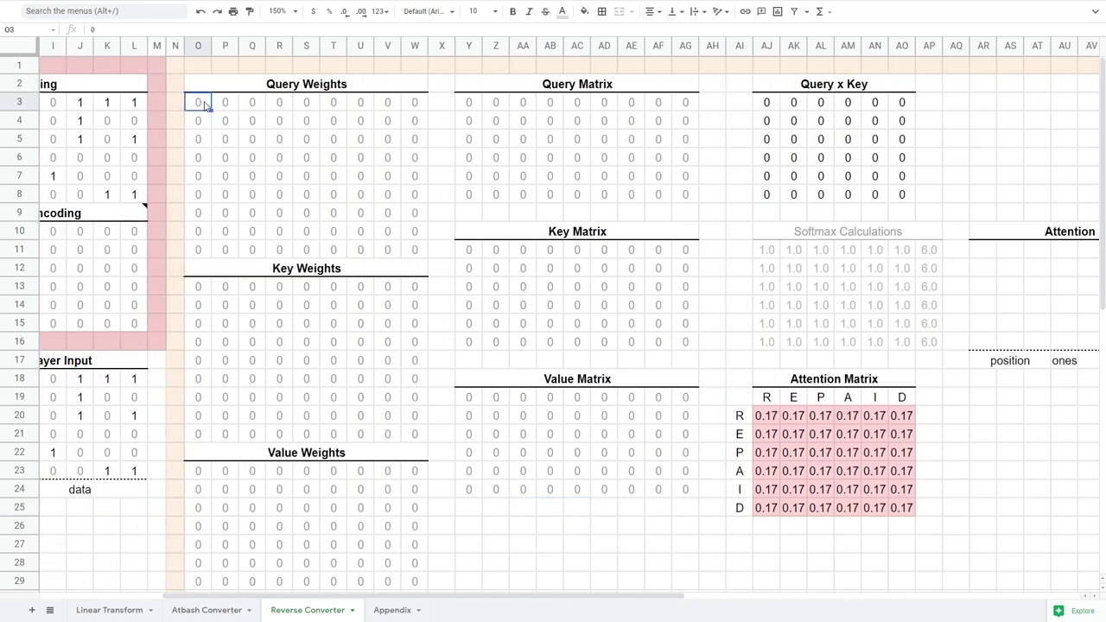
text(2)
click(222, 121)
text(2)
click(251, 139)
text(2)
- Enter -1 in O6, P6 and Q6 of the Query Weights
click(198, 159)
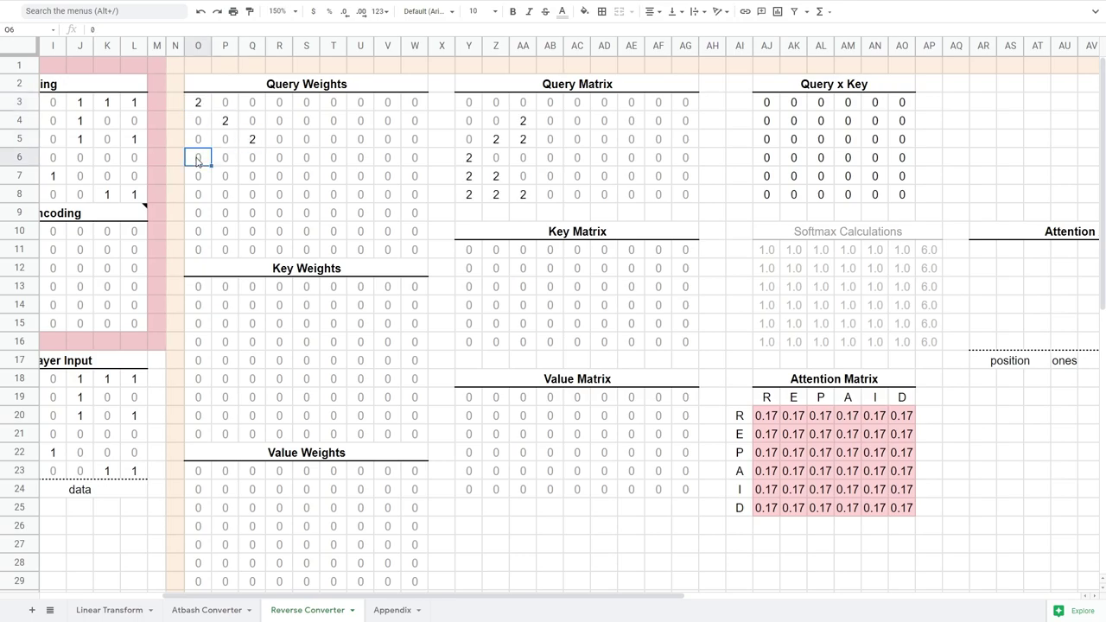
text(-1)
key(Tab)
text(-1)
key(Tab)
text(-1)
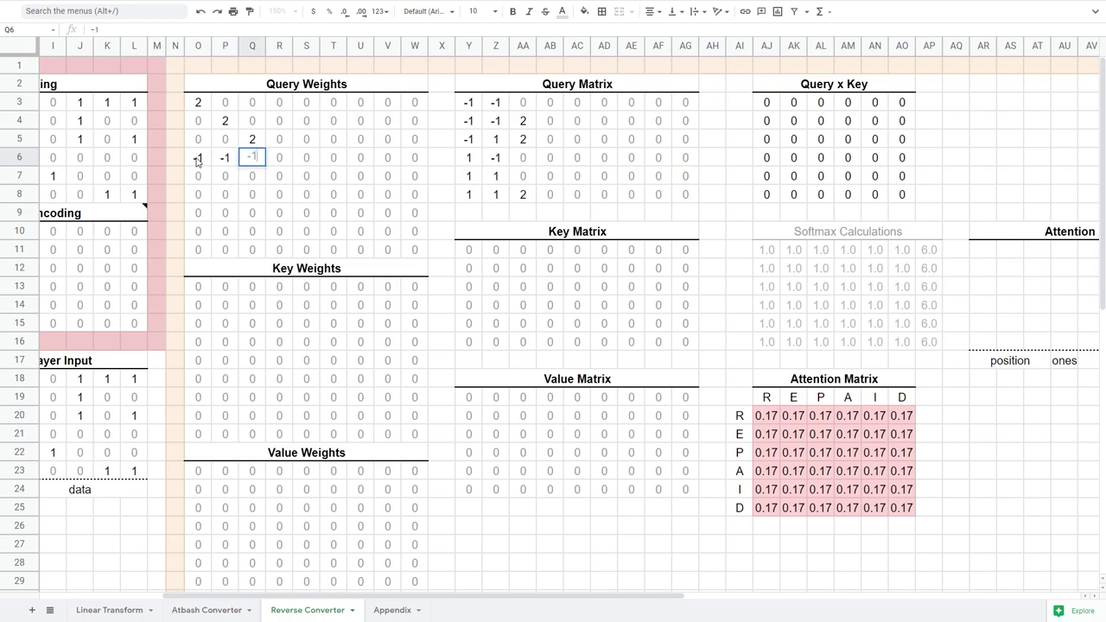
key(Return)
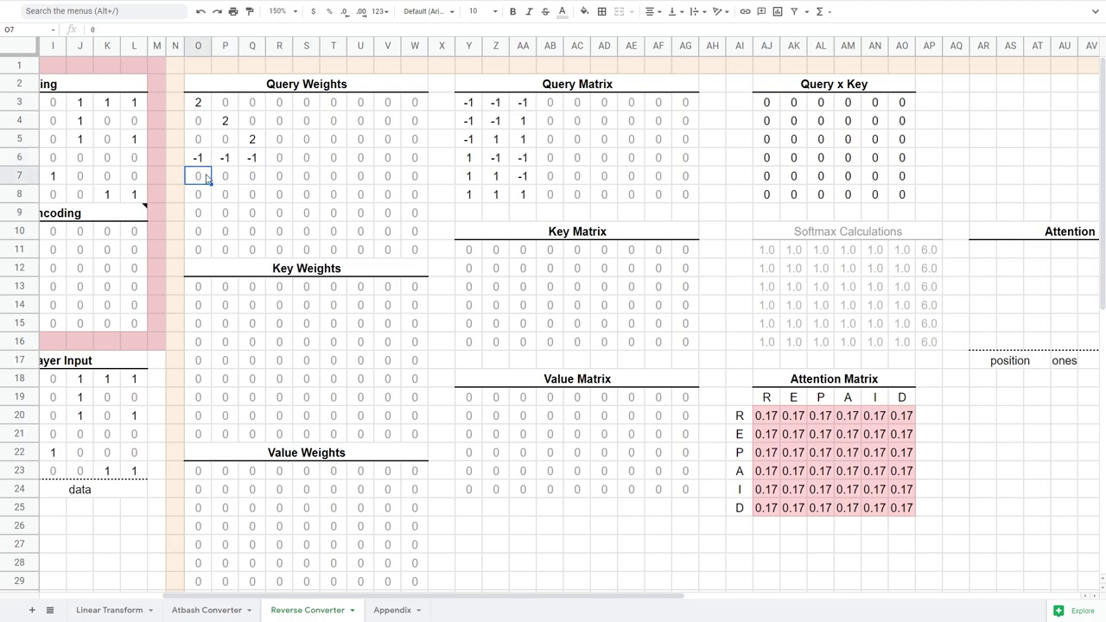
- Compare mirrored position rows within the Query Matrix, and its first row with the last row of the Key Matrix
drag(203, 161, 254, 165)
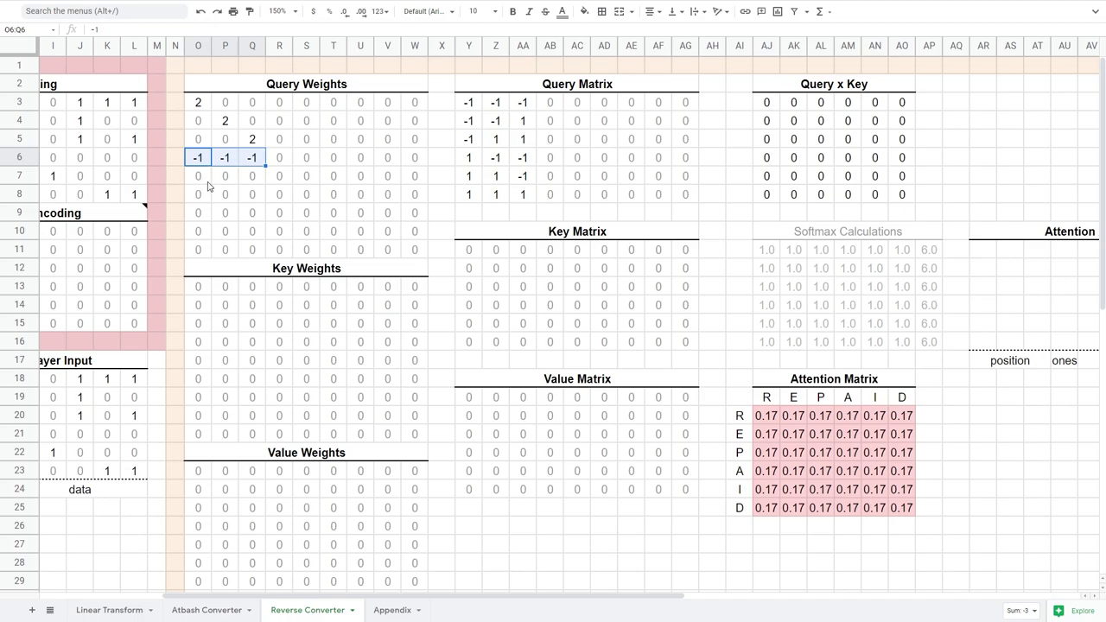
click(523, 213)
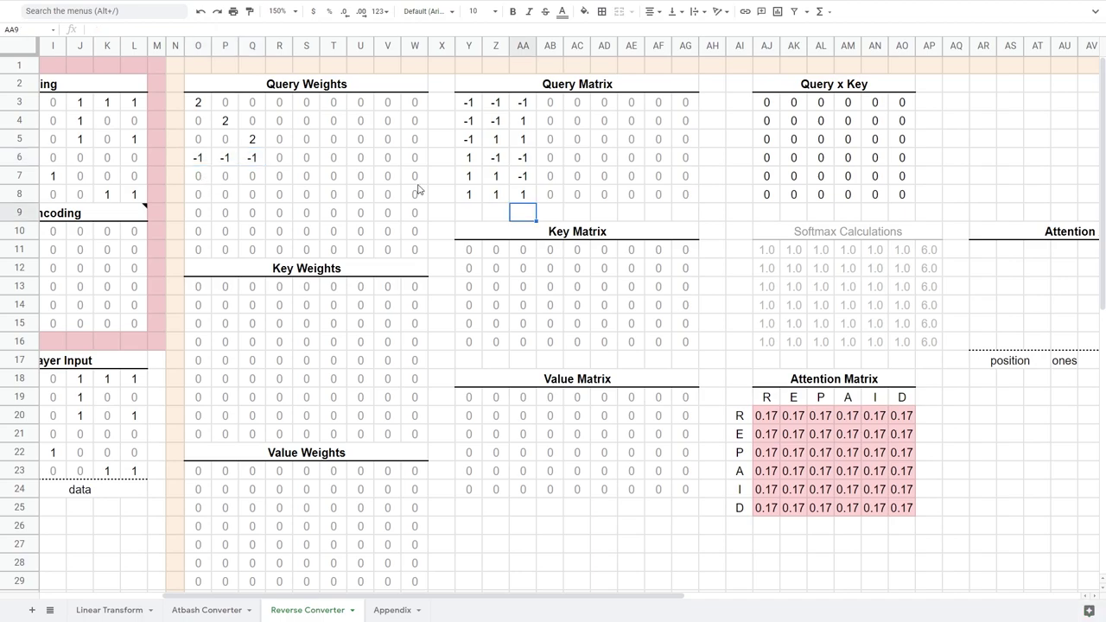
scroll(420, 187, left, 5)
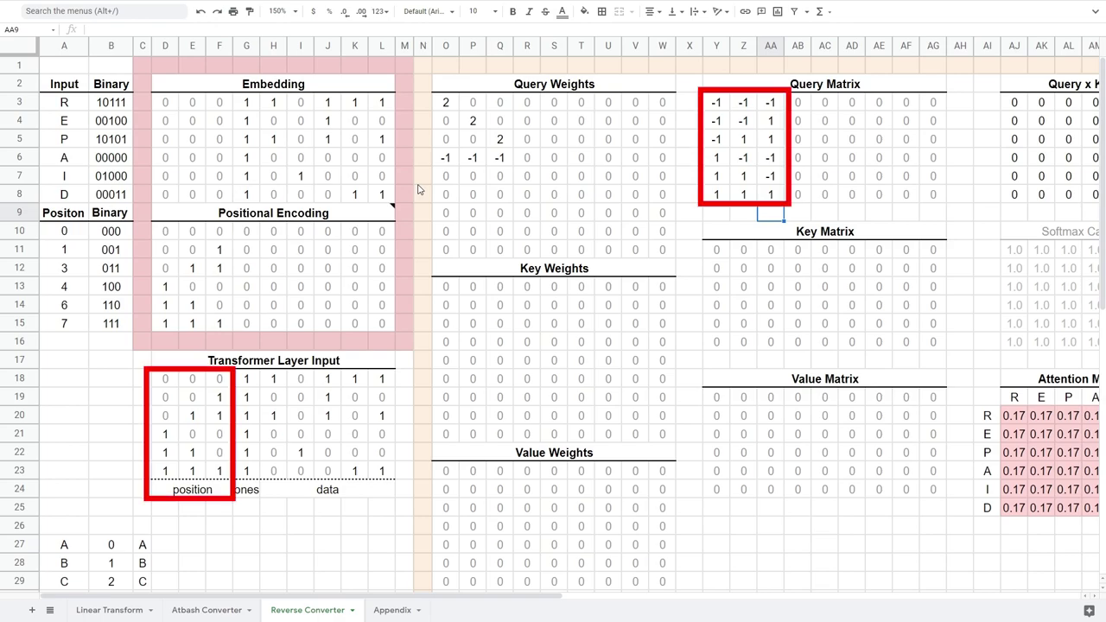
drag(717, 102, 770, 102)
click(716, 194)
shift+click(760, 201)
click(751, 215)
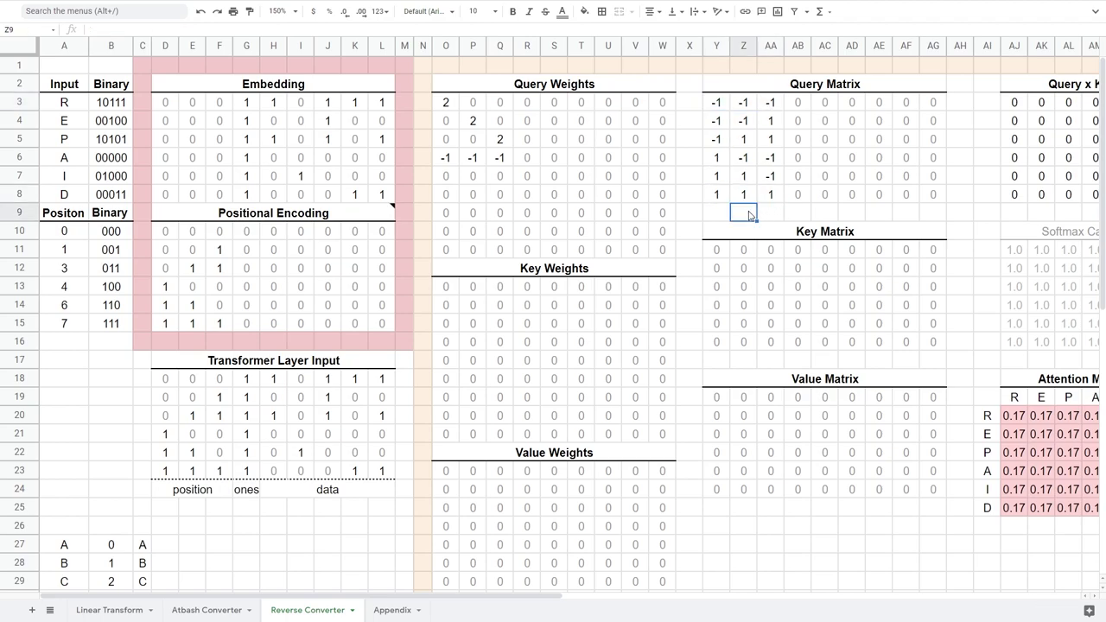
drag(721, 127, 765, 131)
click(716, 179)
shift+click(769, 179)
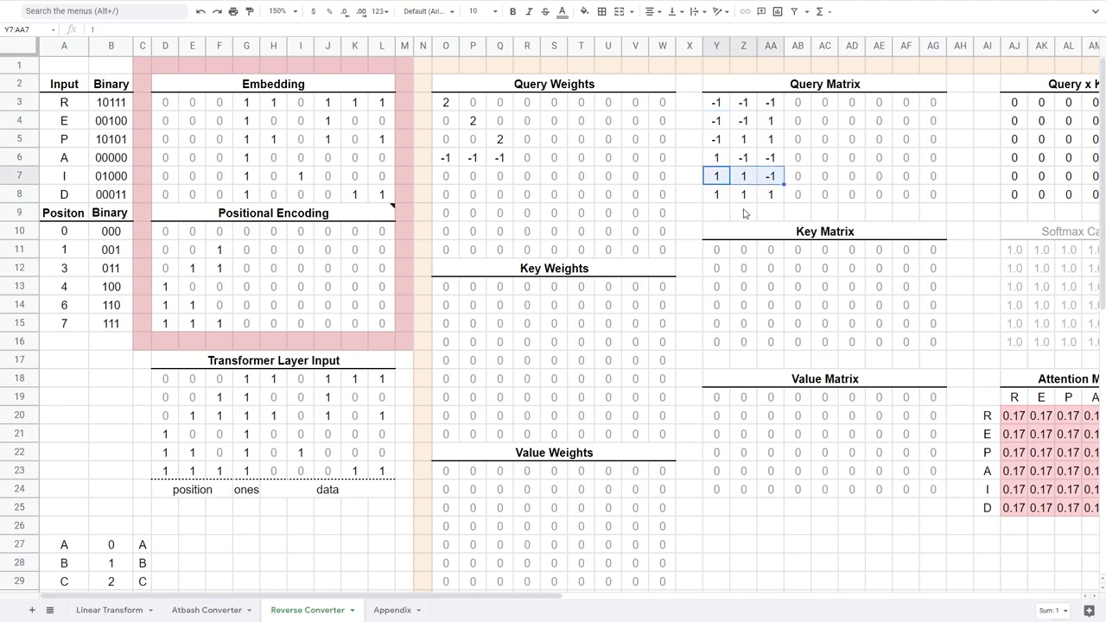
click(743, 213)
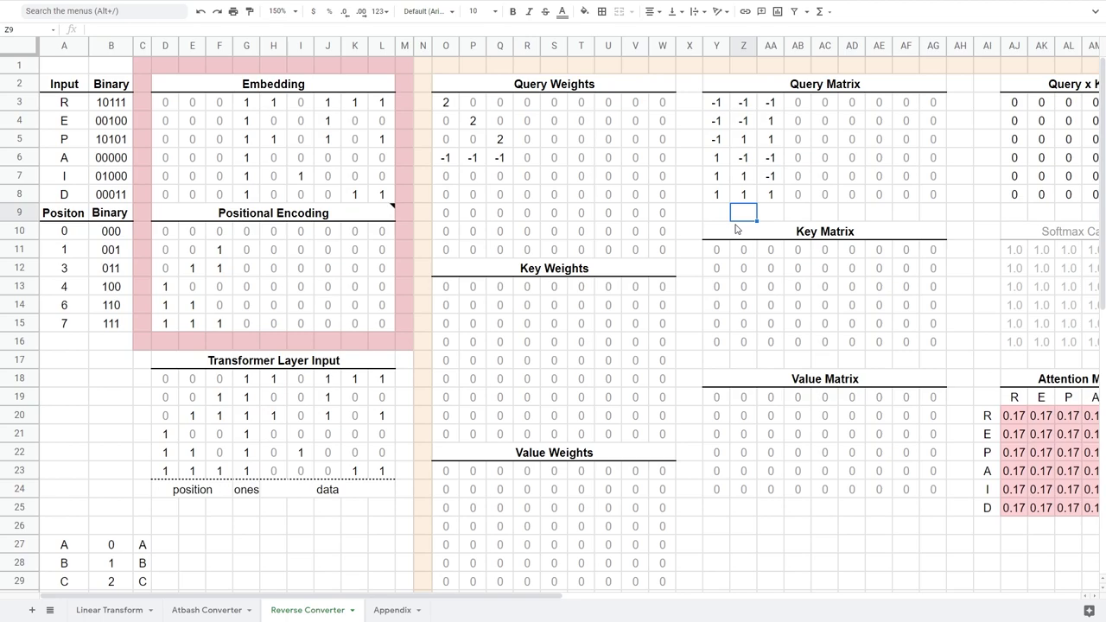
drag(721, 103, 769, 102)
drag(719, 342, 775, 351)
click(754, 366)
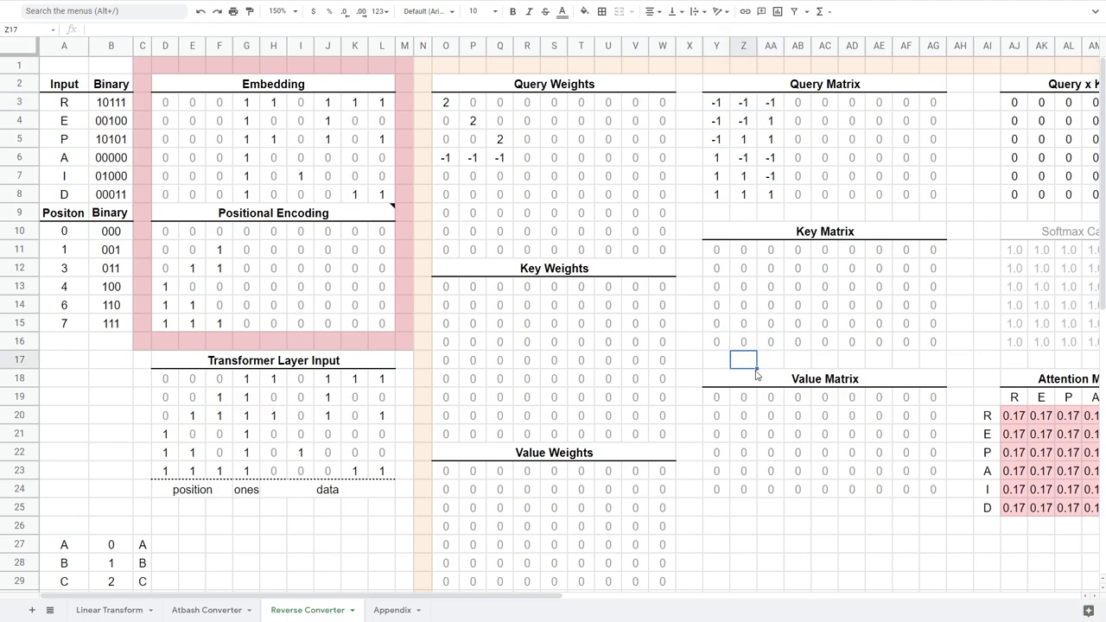
- Enter -2 in O13, P14 and Q15 along the diagonal of the Key Weights
click(446, 291)
text(-2)
click(471, 304)
text(-2)
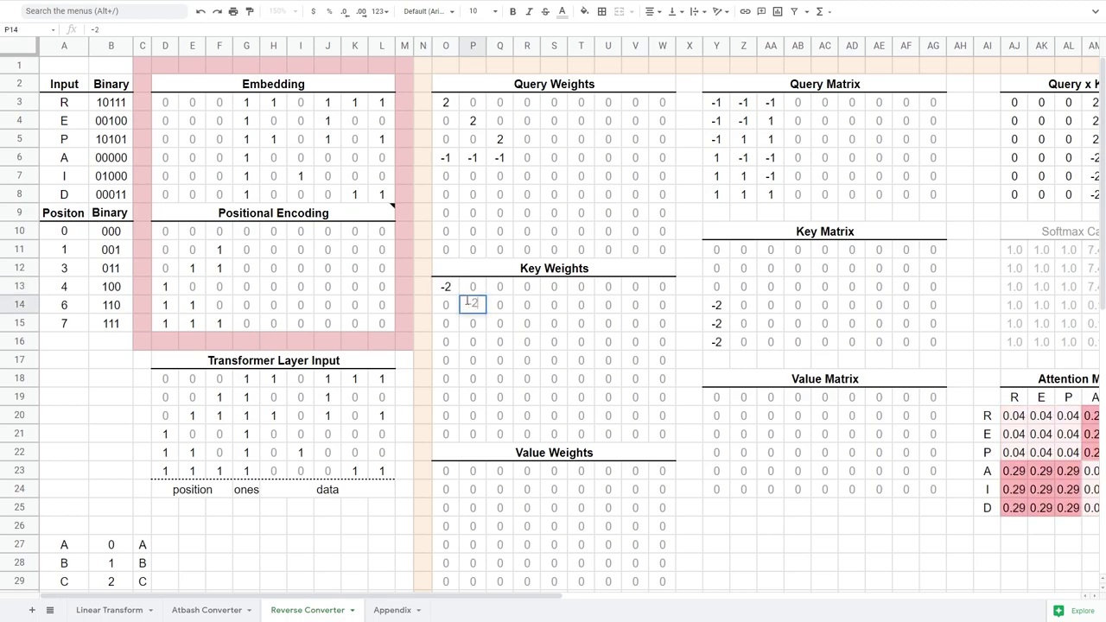
click(500, 323)
text(-2)
key(Return)
- Enter 1 in O16, P16 and Q16 of the Key Weights
click(448, 340)
text(1)
key(Tab)
text(1)
key(Tab)
text(1)
scroll(553, 372, right, 3)
click(574, 361)
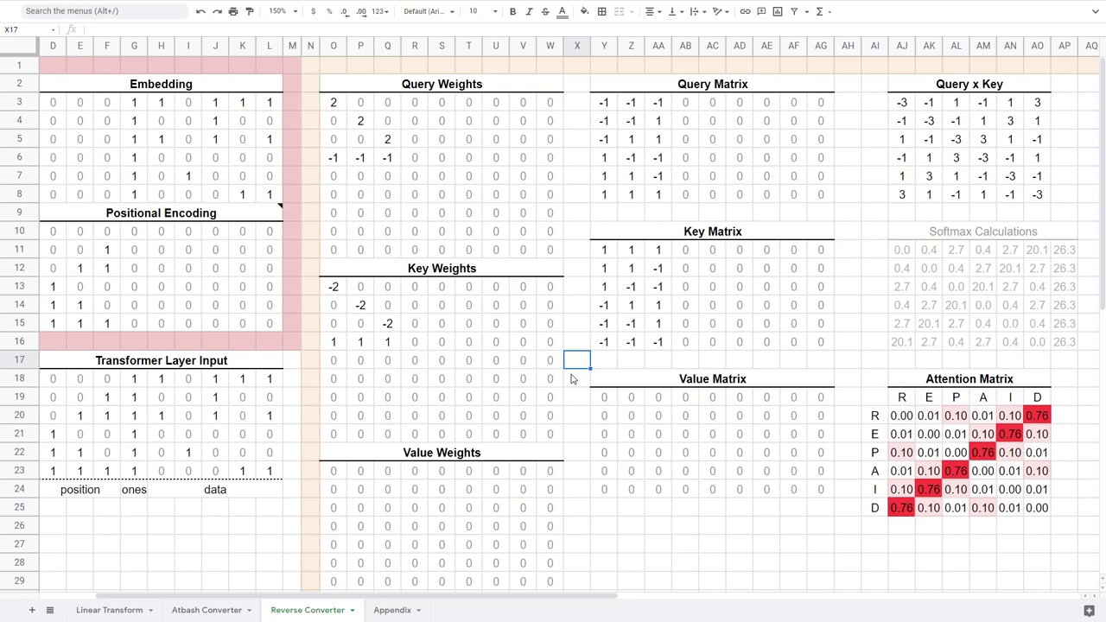
- Examine the anti-diagonal cells of the Attention Matrix from AJ25 up to AO20
click(903, 510)
click(931, 492)
click(959, 473)
click(985, 455)
click(1009, 436)
click(1038, 416)
click(985, 526)
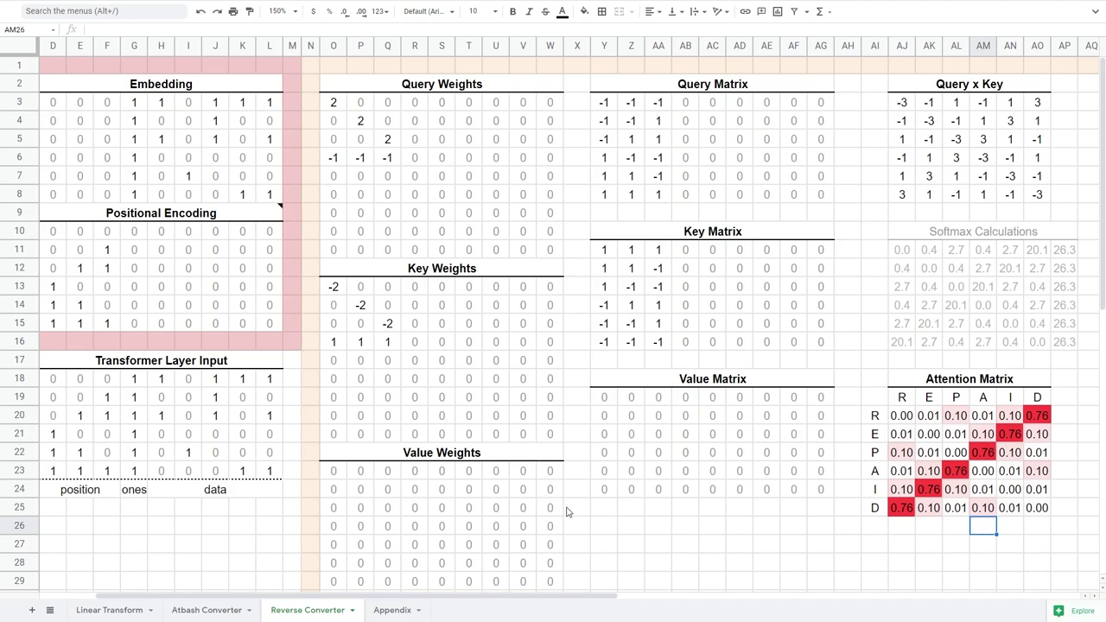
- Enter 2 in S27, T28, U29, V30 and W31 along the diagonal of the Value Weights
scroll(567, 513, down, 2)
click(438, 474)
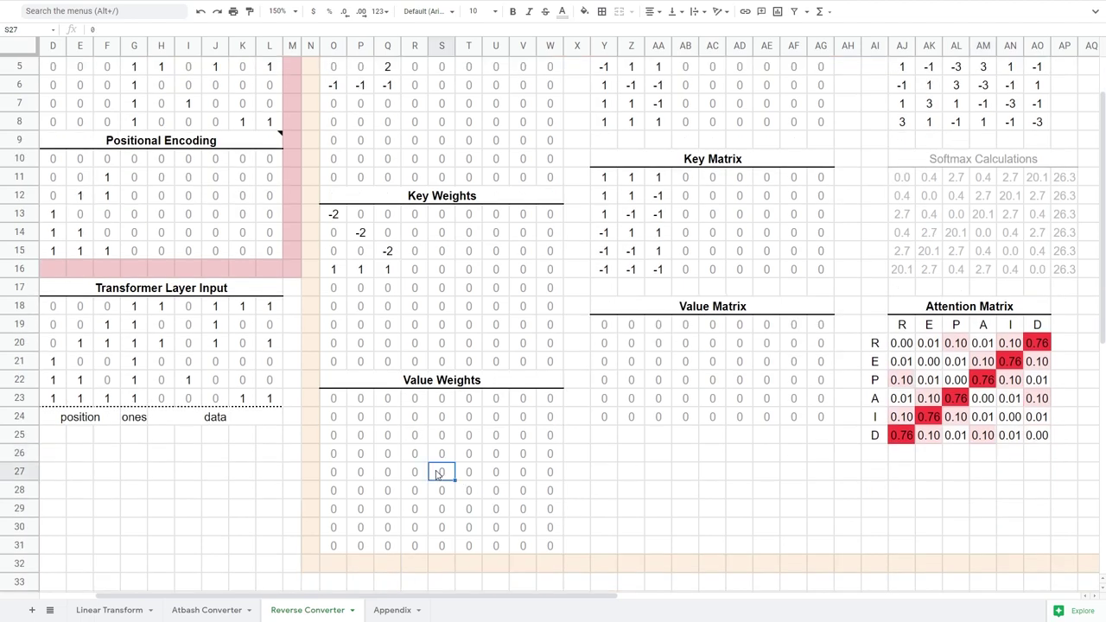
text(2)
click(462, 491)
text(2)
click(496, 509)
text(2)
click(523, 527)
text(2)
click(548, 545)
text(2)
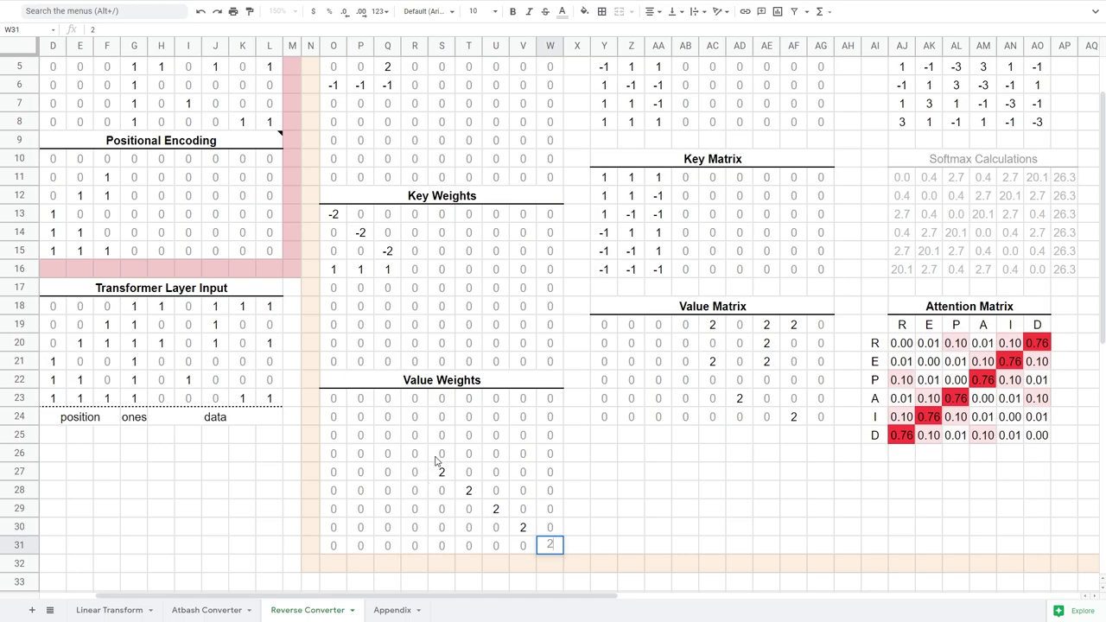
- Enter -1 in each of the cells S26:W26 of the Value Weights
click(441, 453)
text(-1)
click(468, 453)
text(-1)
click(495, 453)
text(-1)
click(523, 454)
text(-1)
click(550, 453)
text(-1)
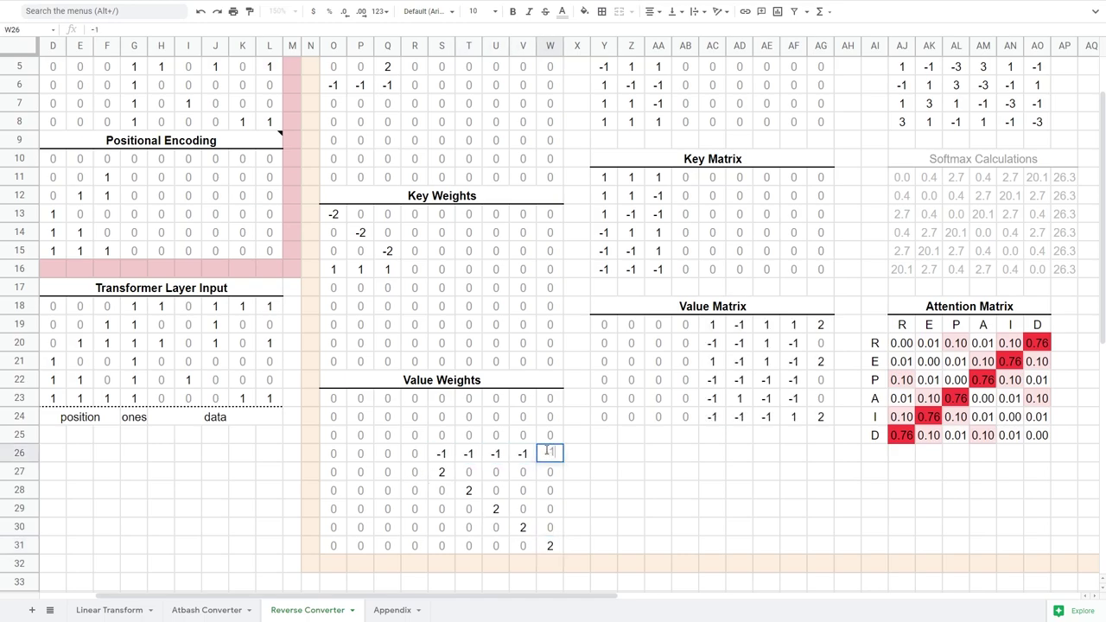
key(Return)
- Compute the Attention x Value block in AR11 with MMULT of the Attention Matrix AJ20:AO25 and the Value Matrix Y19:AG24
scroll(546, 453, right, 2)
scroll(546, 452, right, 3)
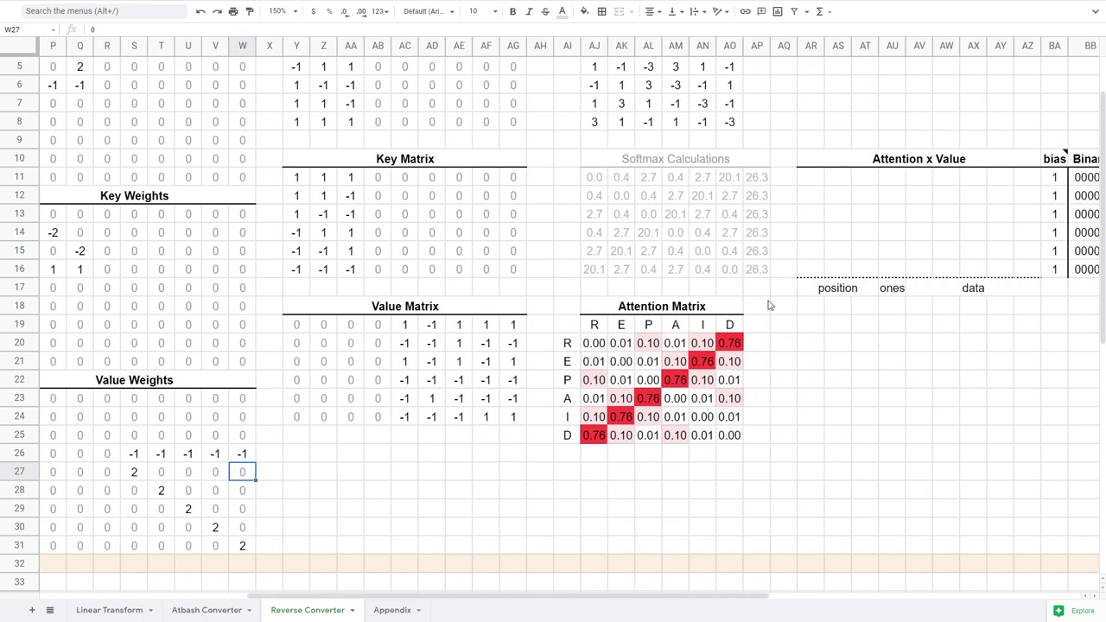
click(813, 179)
text(=MMULT()
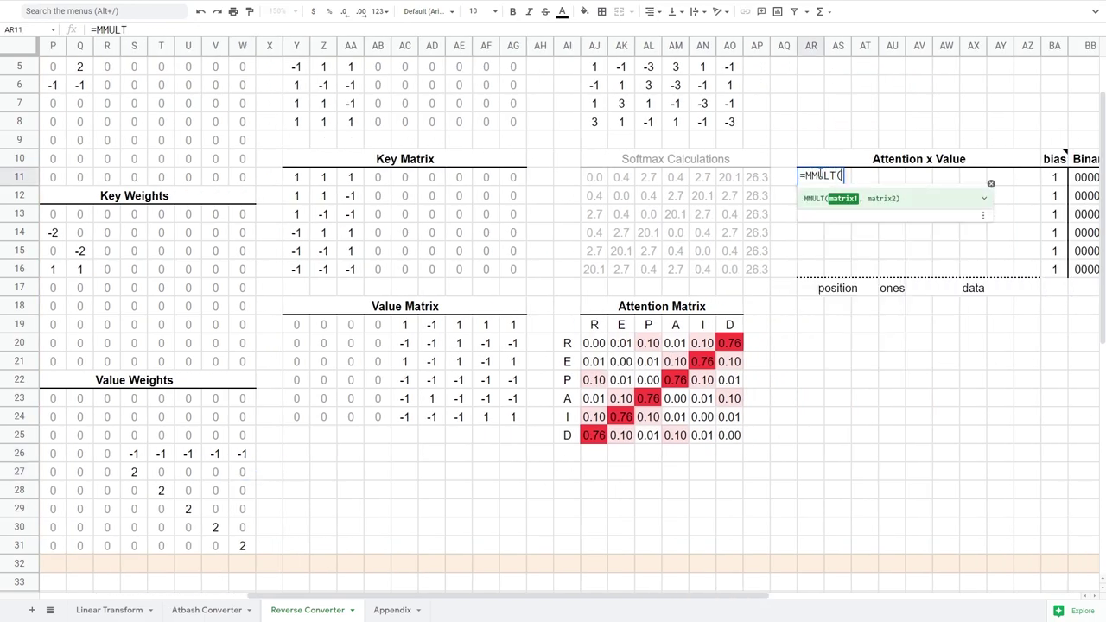
drag(596, 346, 734, 436)
text(,)
drag(294, 325, 519, 428)
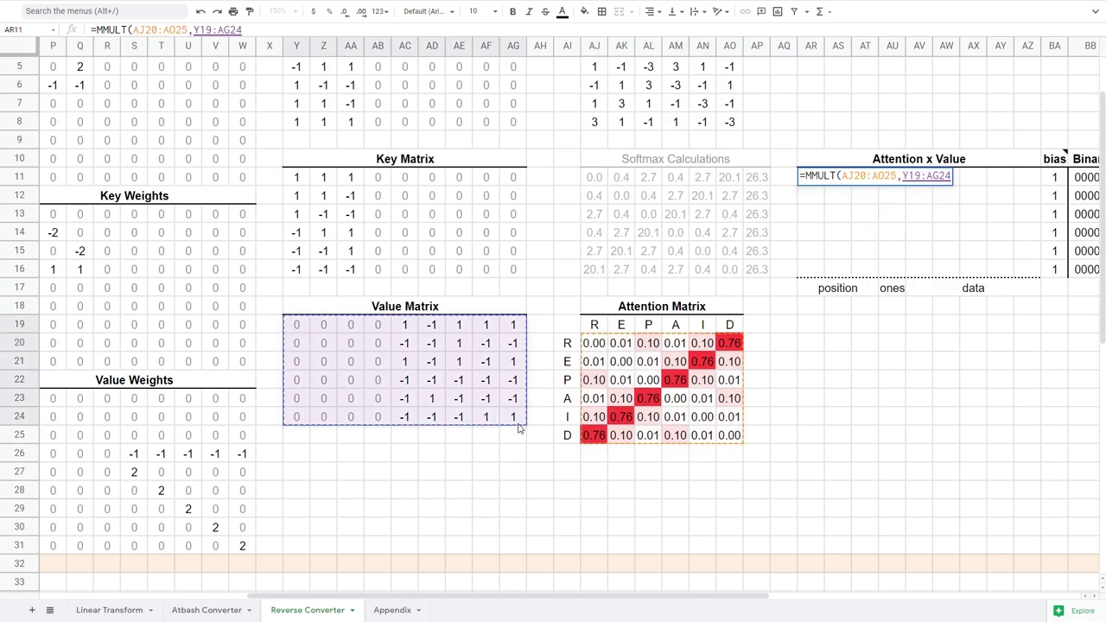
key(Return)
scroll(519, 428, right, 3)
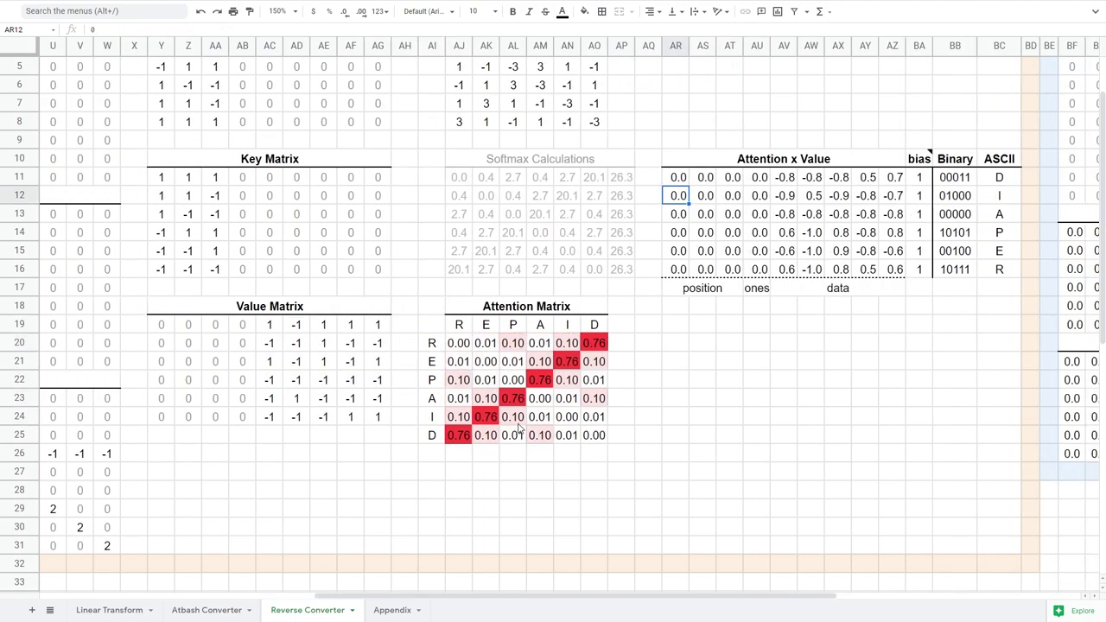
- Review the decoded letters in the ASCII column and the anti-diagonal cells of the Attention Matrix
drag(1004, 183, 1006, 273)
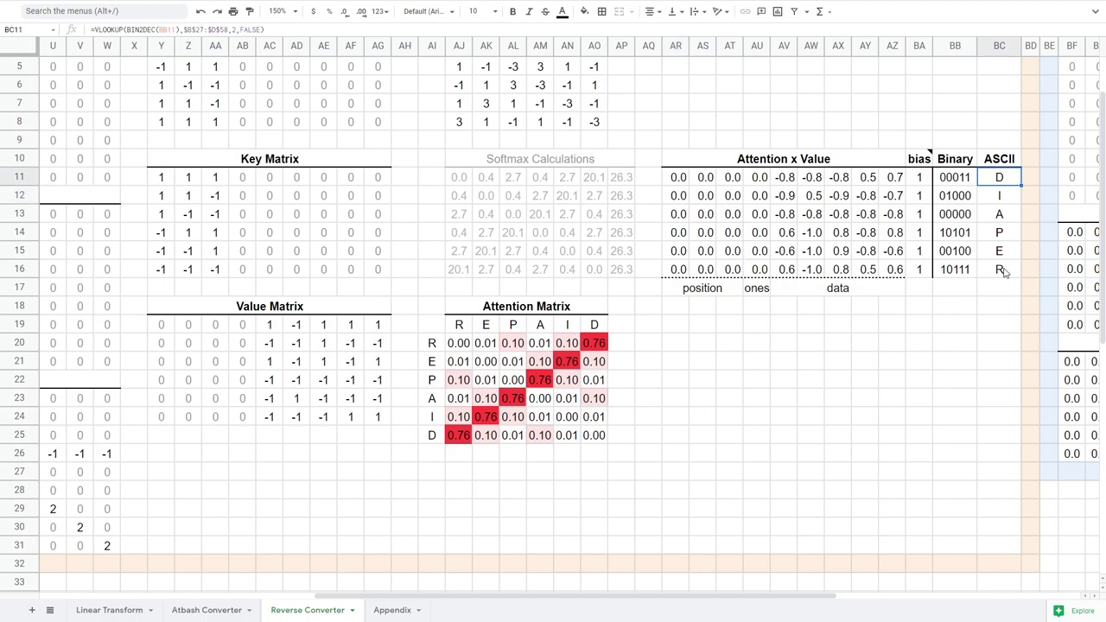
click(869, 360)
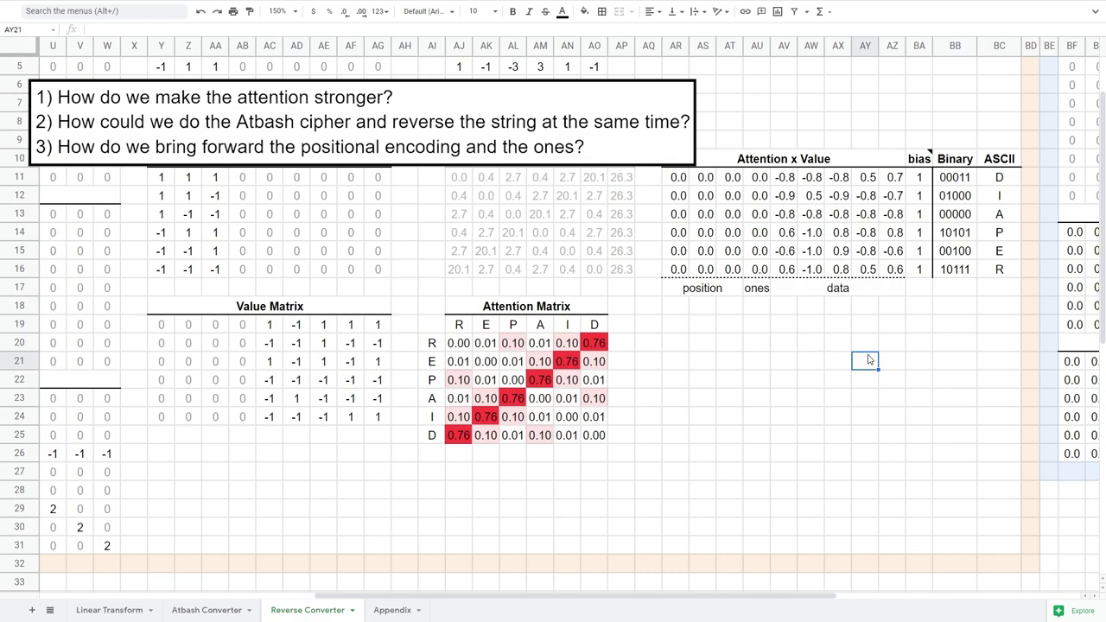
click(458, 435)
click(485, 418)
click(513, 399)
click(543, 382)
click(566, 363)
click(597, 346)
click(637, 372)
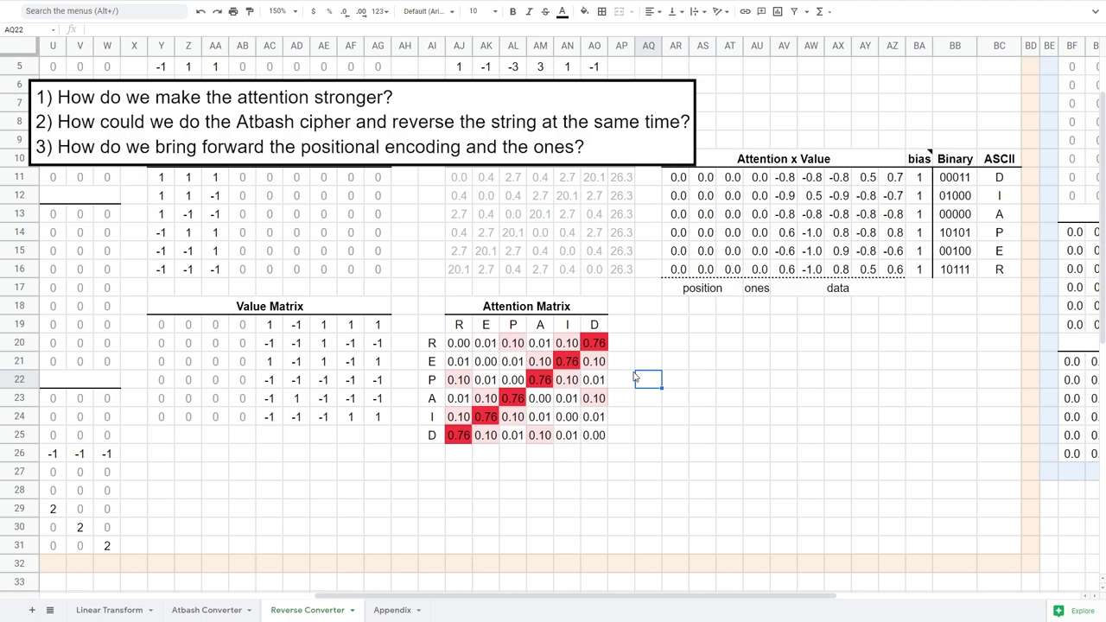
- Compare the position columns of the Transformer Layer Input with the position and ones columns of Attention x Value
scroll(636, 378, left, 10)
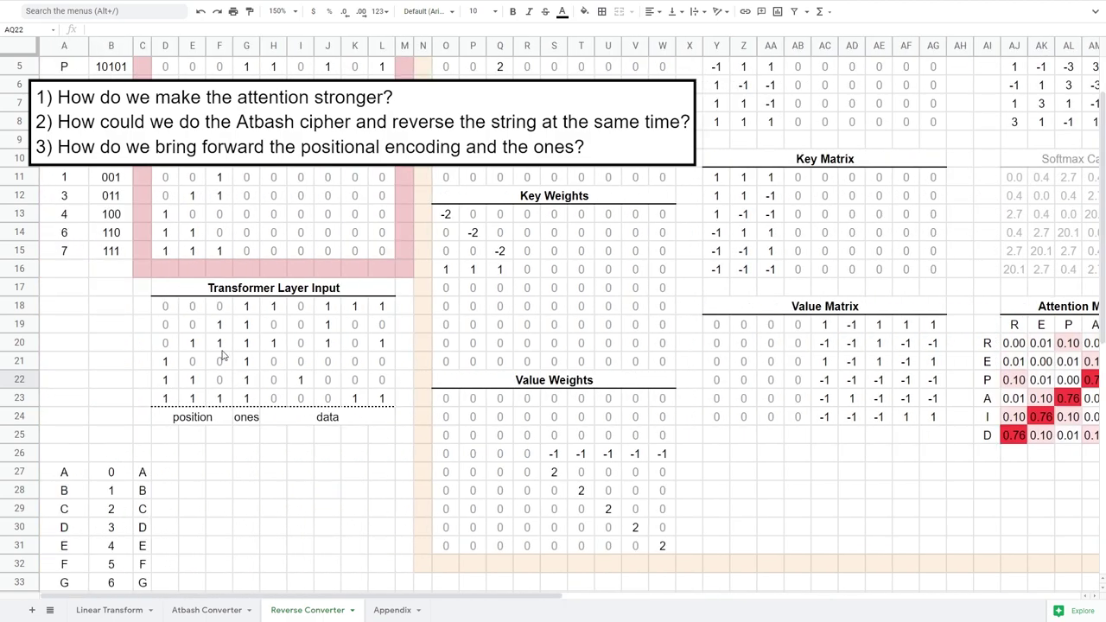
drag(170, 311, 224, 398)
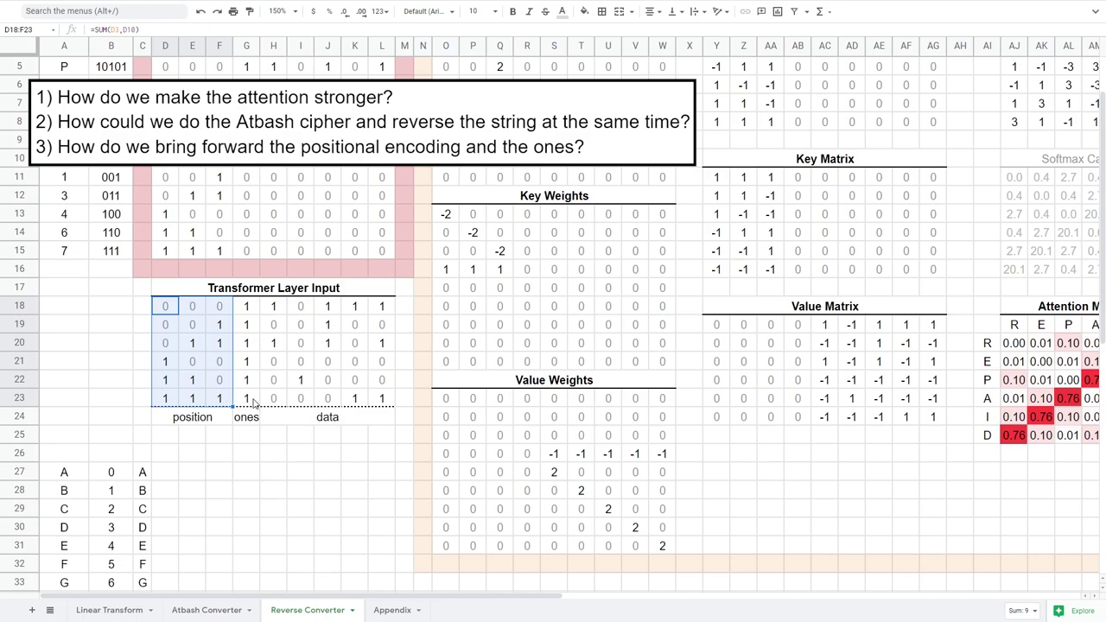
click(605, 417)
scroll(602, 418, right, 6)
scroll(603, 417, right, 2)
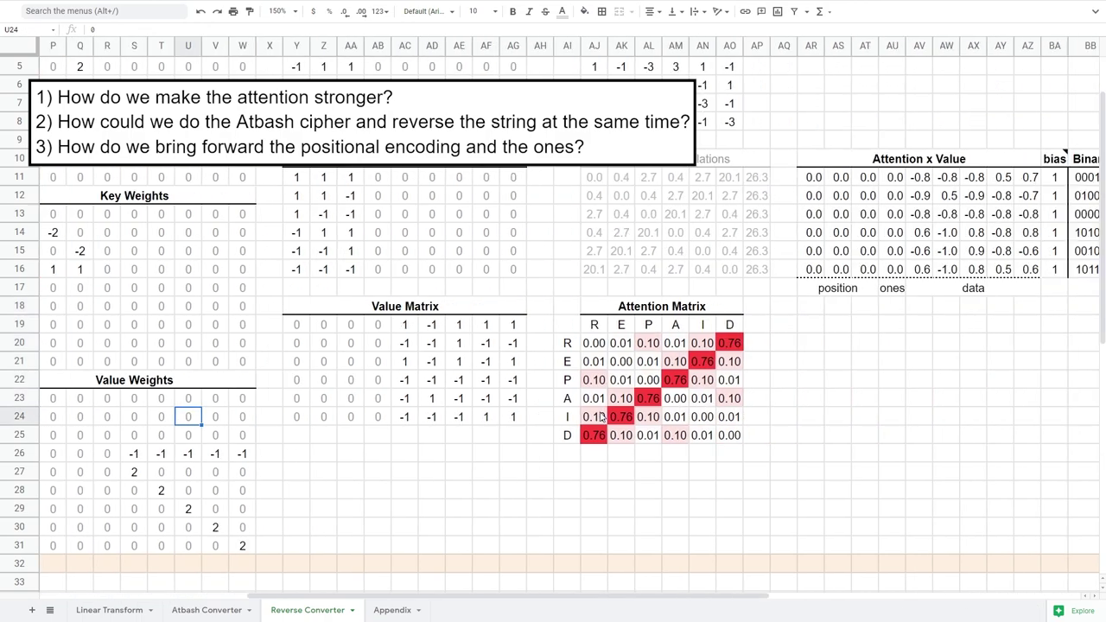
drag(815, 179, 895, 269)
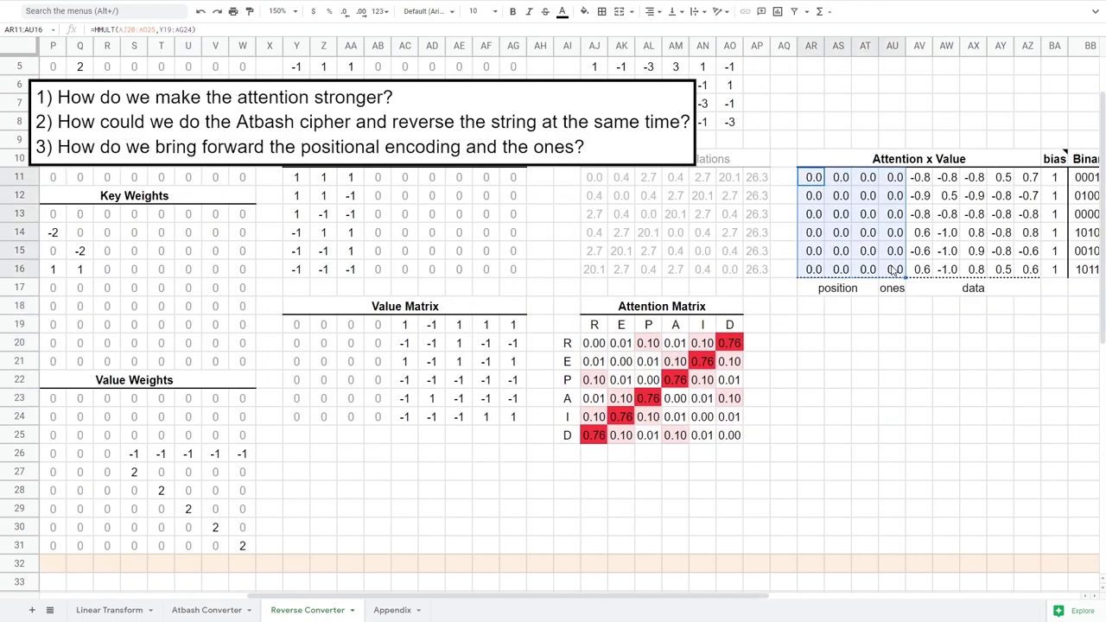
scroll(901, 337, right, 1)
click(874, 332)
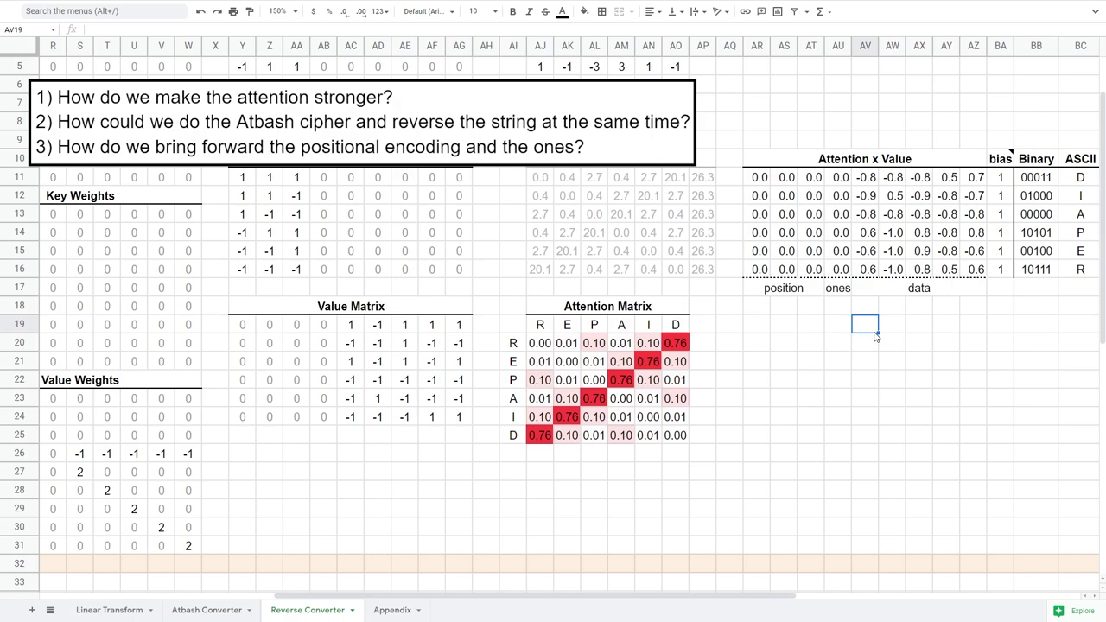
scroll(839, 346, left, 3)
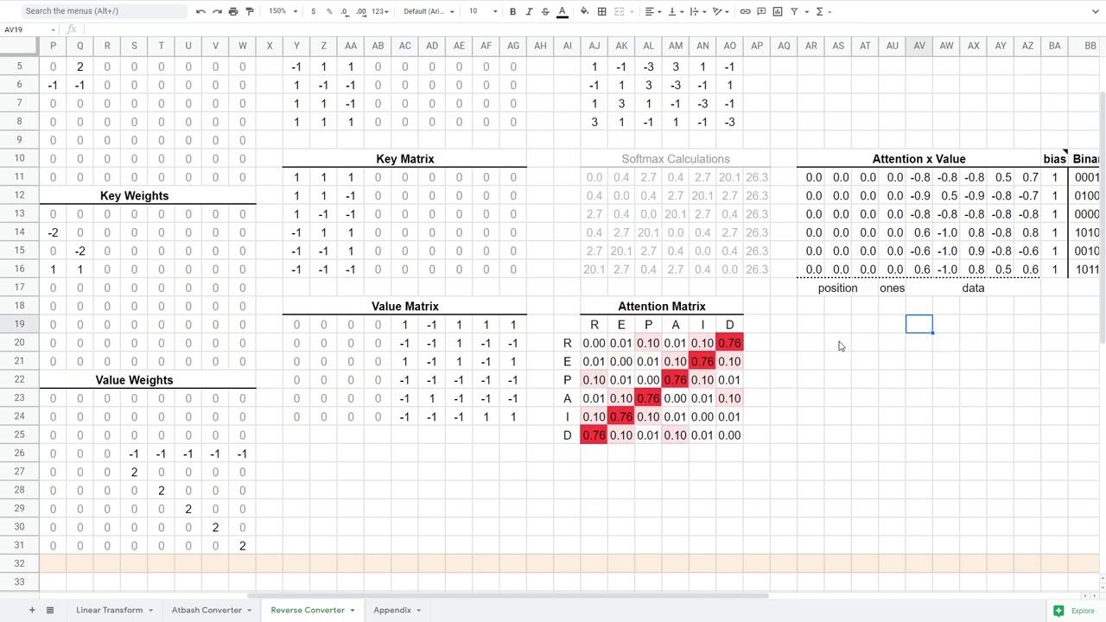
- Set the diagonal Query Weights in O3, P4 and Q5 to 4
scroll(838, 346, up, 2)
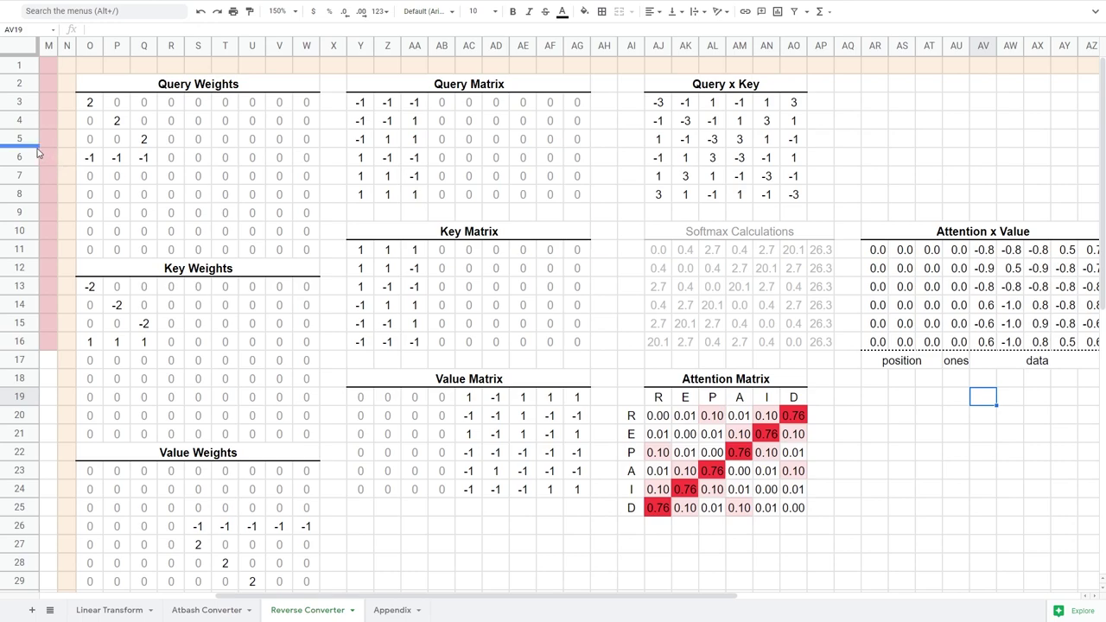
click(90, 106)
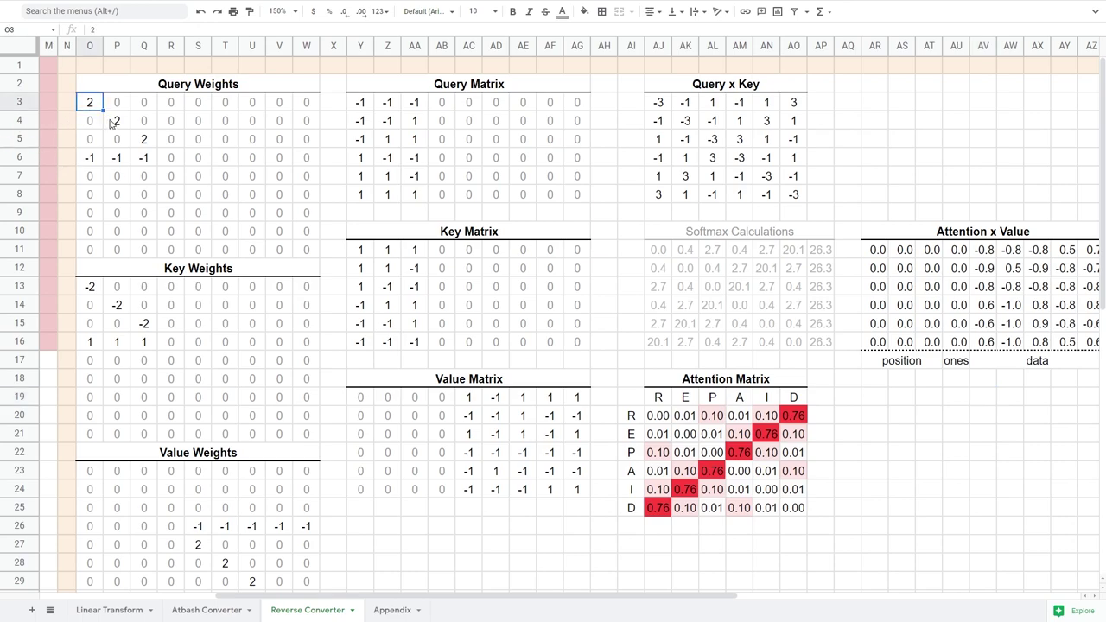
text(4)
click(113, 122)
text(4)
click(140, 139)
text(4)
- Set the Query Weights cells O6:Q6 to -2
click(98, 160)
text(-2)
key(Tab)
text(-2)
key(Tab)
text(-2)
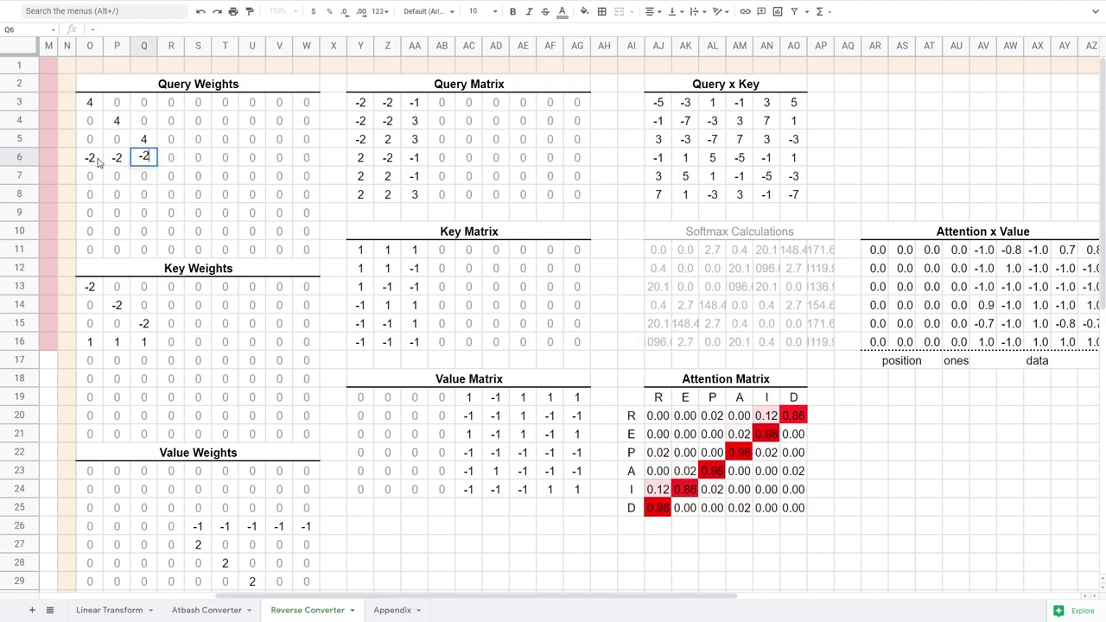
key(Return)
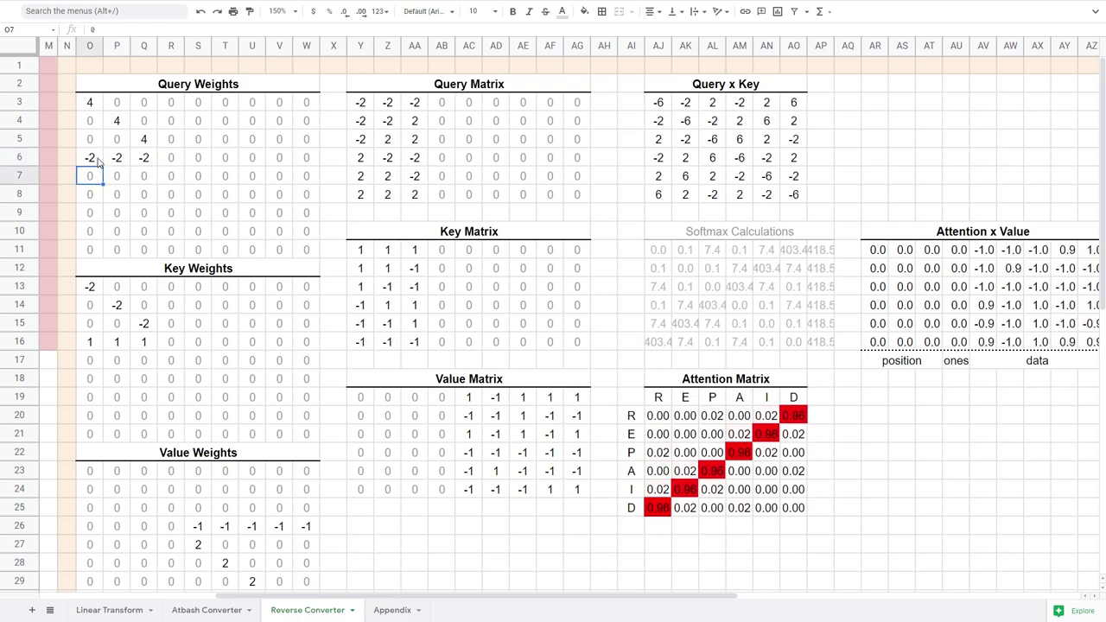
- Review the anti-diagonal cells of the Attention Matrix one by one, from AJ25 up to AO20
click(655, 512)
click(685, 489)
click(712, 471)
click(739, 453)
click(765, 437)
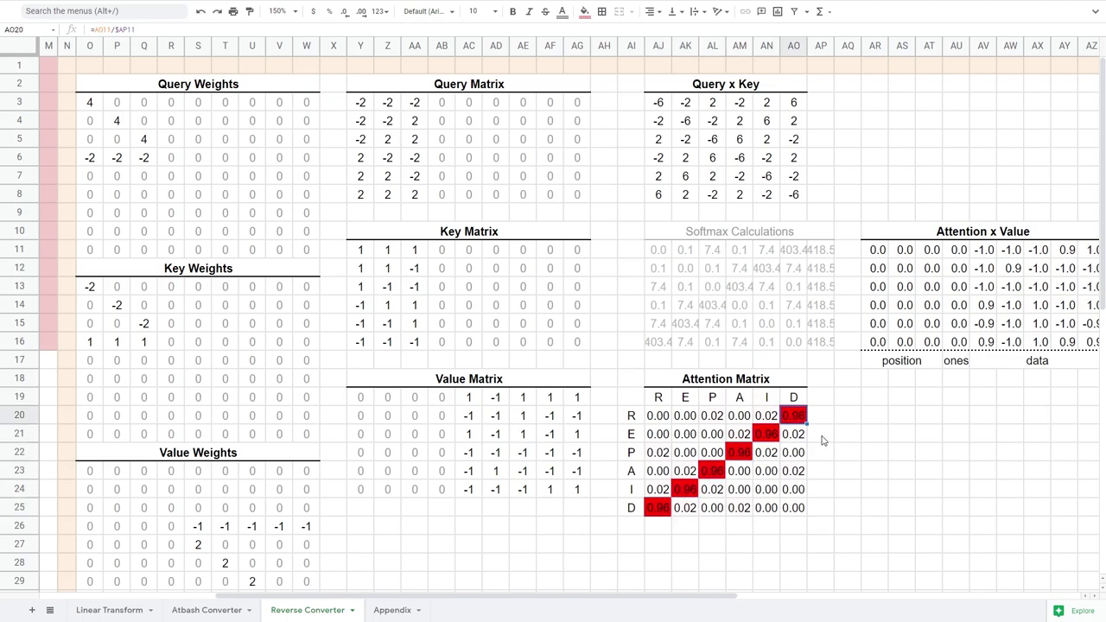
click(841, 458)
- Set the first diagonal data weight of the Value Weights, cell S27, to -2
scroll(459, 524, right, 1)
scroll(459, 524, down, 2)
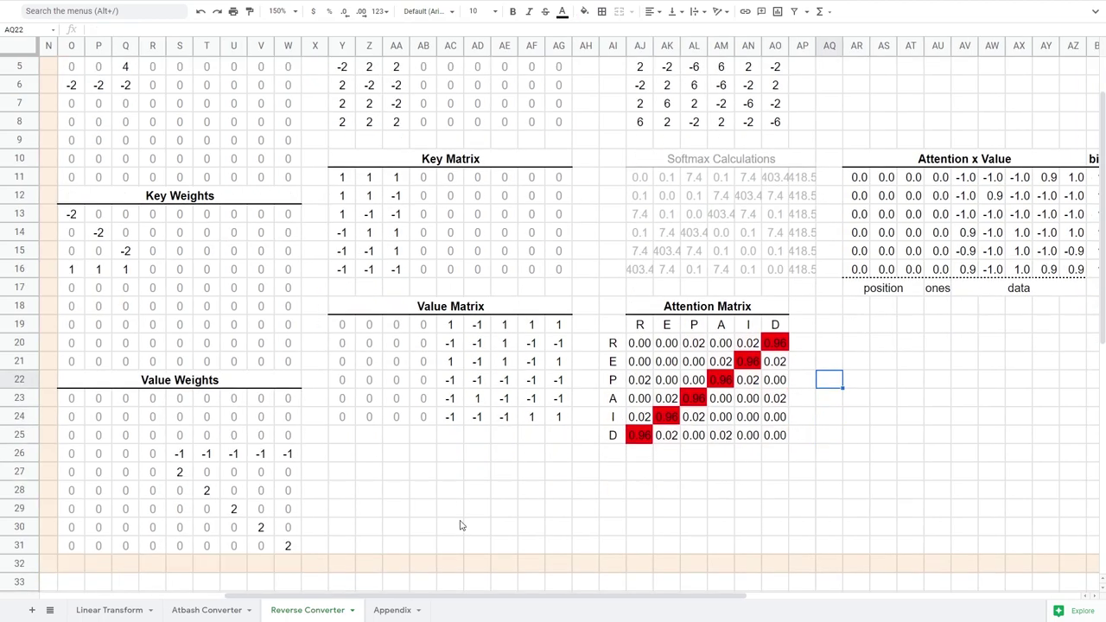
click(191, 477)
text(-)
key(Return)
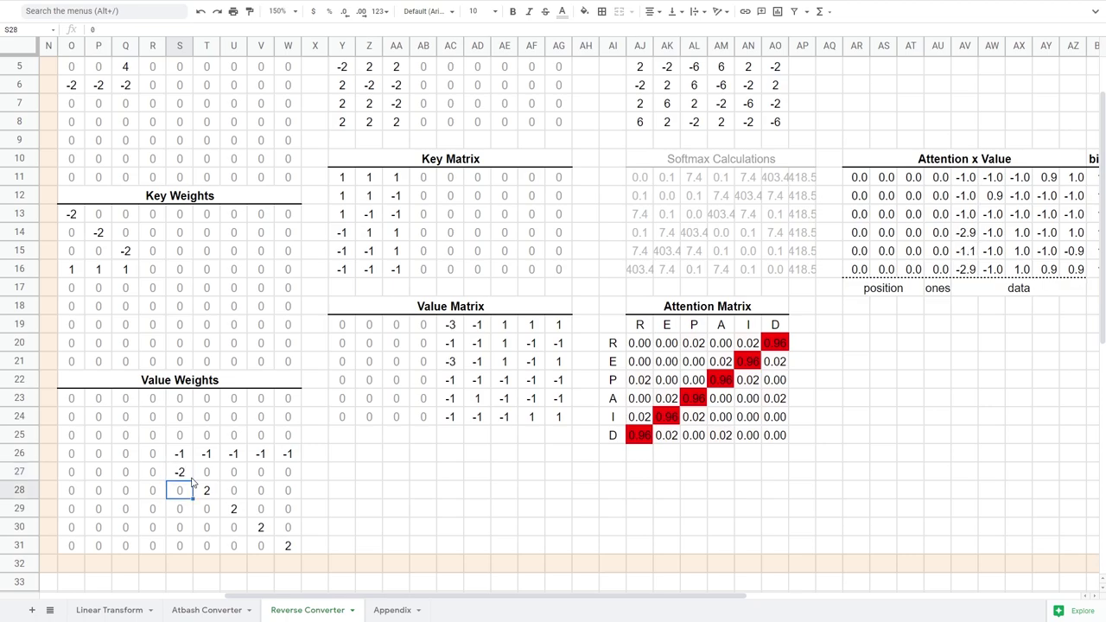
- Copy the -2 from S27 into the remaining diagonal Value Weights W31, V30, U29 and T28
click(191, 478)
key(ctrl+c)
click(288, 545)
key(ctrl+v)
click(261, 527)
key(ctrl+v)
click(234, 509)
key(ctrl+v)
click(207, 493)
key(ctrl+v)
- Set the Value Weights cells S26:W26 to 1
click(179, 457)
text(1)
key(Return)
click(189, 459)
drag(192, 464, 289, 461)
click(315, 471)
- Review the data columns AC19:AG24 of the Value Matrix and the decoded letters in the ASCII column
click(532, 380)
shift+click(553, 416)
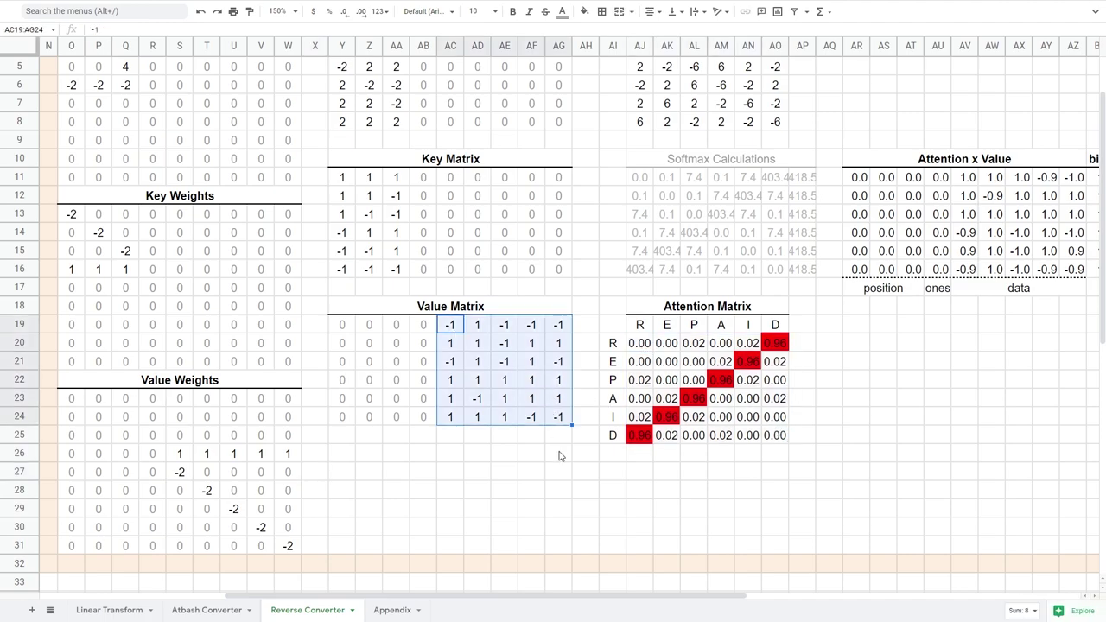
click(559, 456)
scroll(559, 455, right, 4)
click(1052, 182)
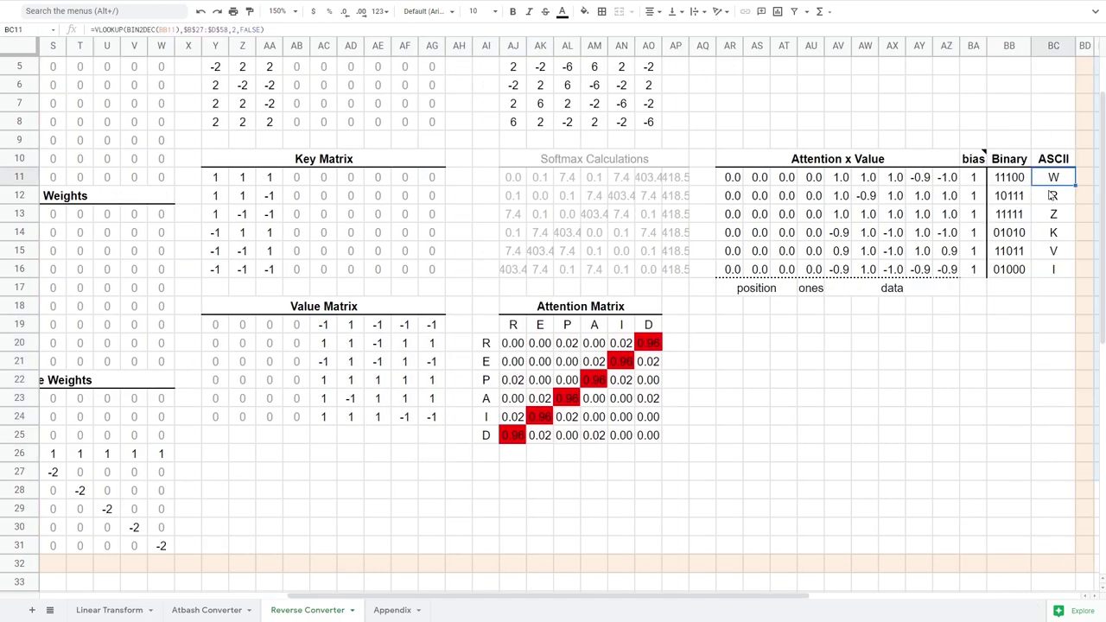
drag(1051, 190, 1053, 268)
click(1041, 343)
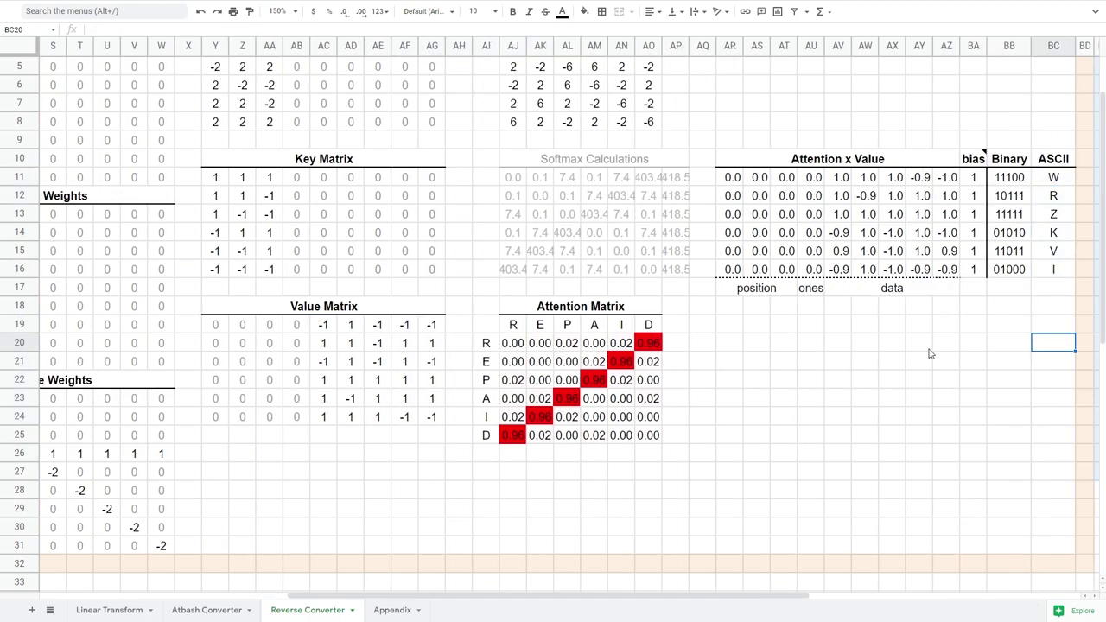
- Examine the position and ones columns D18:G23 of the Transformer Layer Input
scroll(389, 395, left, 5)
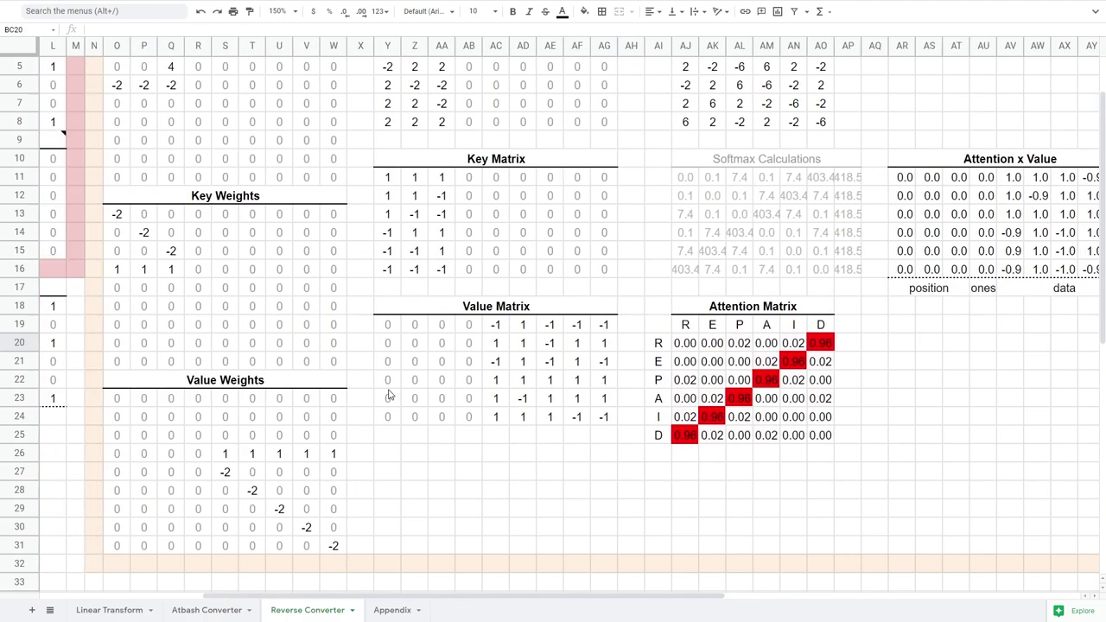
scroll(389, 395, left, 8)
click(118, 310)
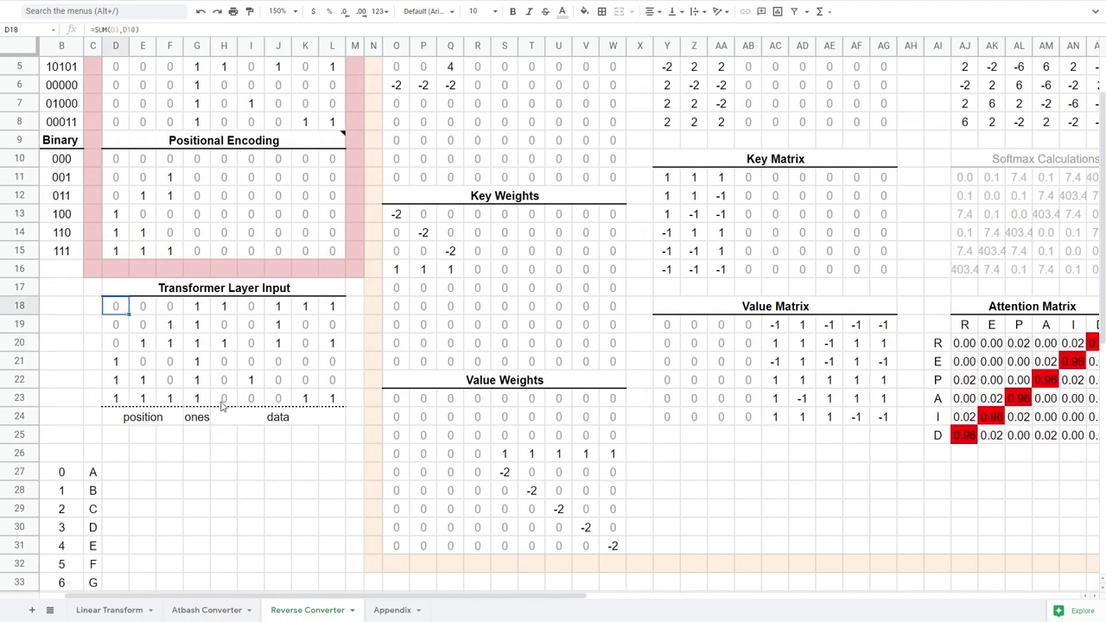
shift+click(208, 403)
- Enter 1 in the diagonal Value Weights O23, P24, Q25 and R26 for the position and ones columns
click(396, 399)
text(1)
click(424, 417)
text(1)
click(446, 436)
text(1)
click(480, 453)
text(1)
click(644, 471)
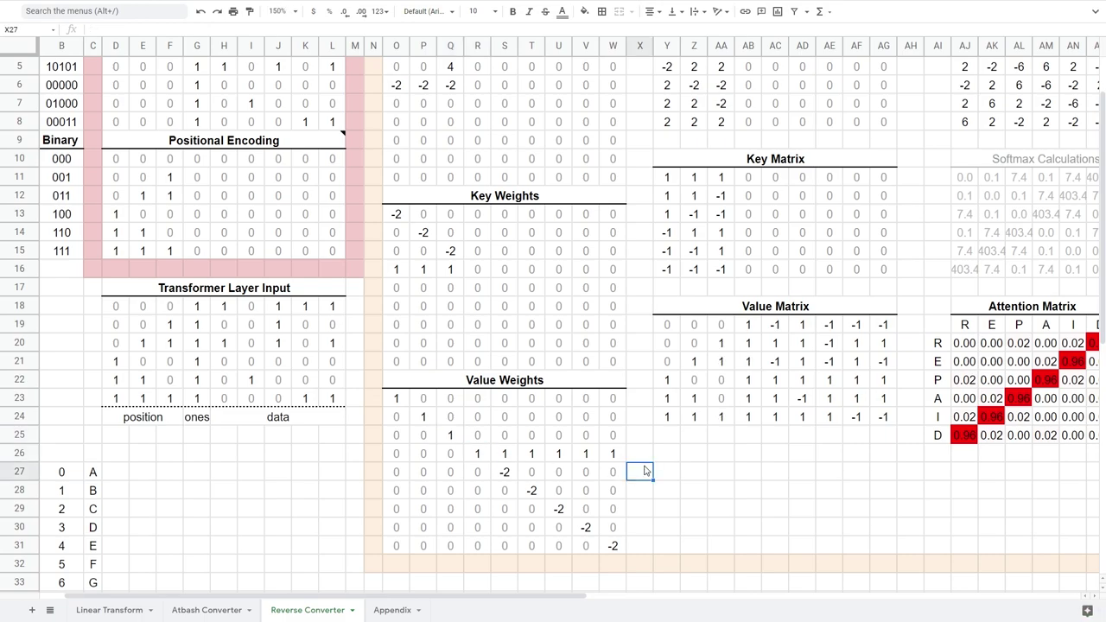
- Review the position and ones columns in the Value Matrix and in the Attention x Value block
scroll(644, 471, right, 6)
click(347, 330)
shift+click(424, 417)
click(474, 456)
scroll(473, 465, right, 3)
click(732, 178)
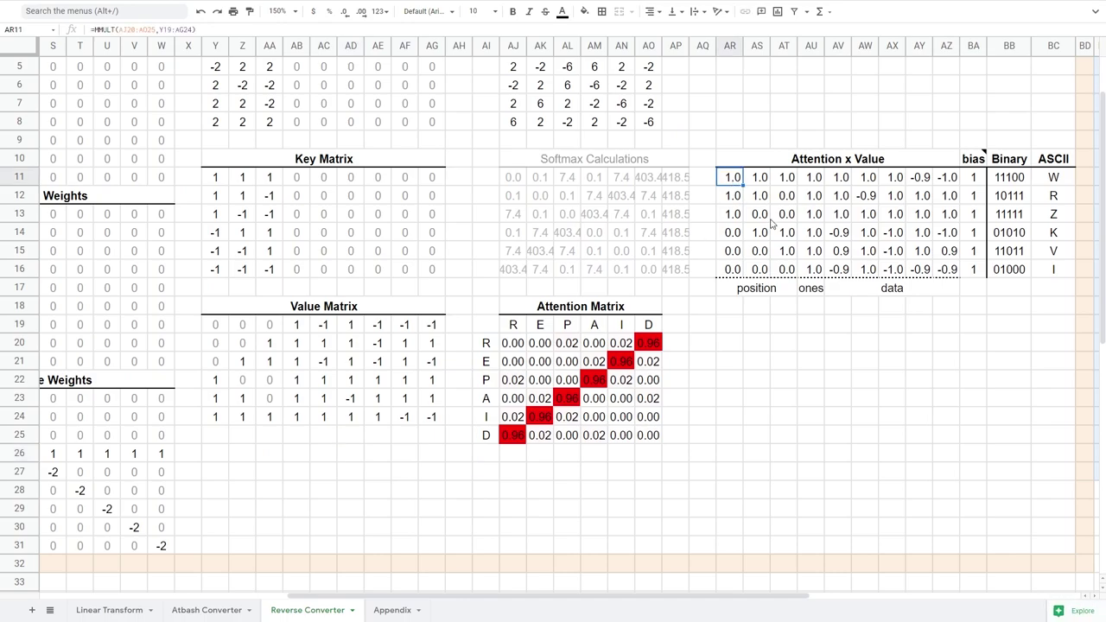
shift+click(814, 269)
click(830, 368)
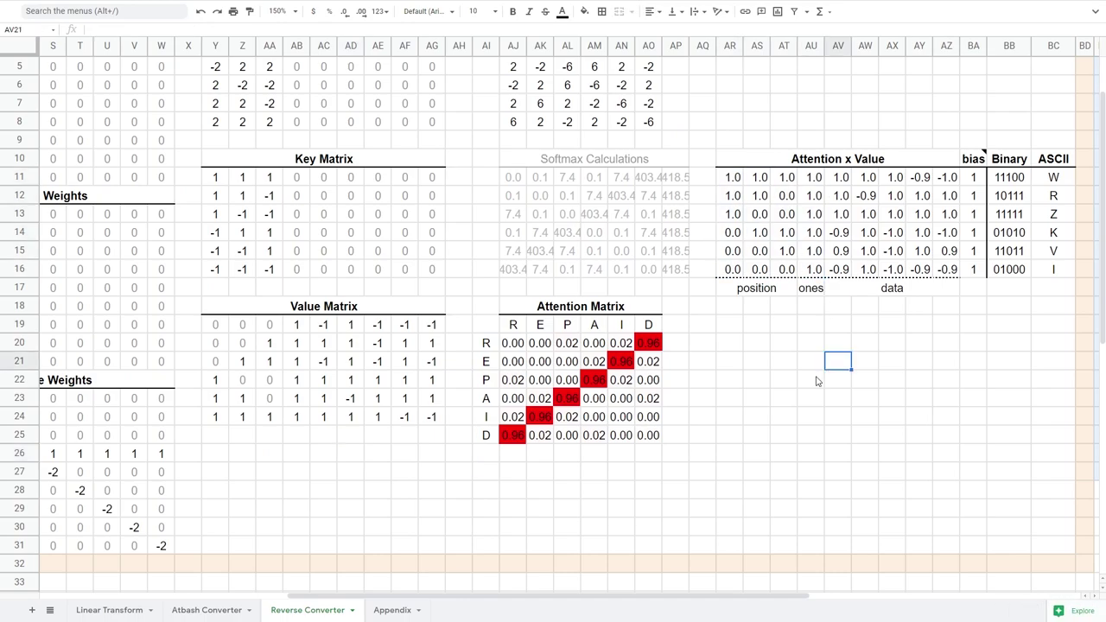